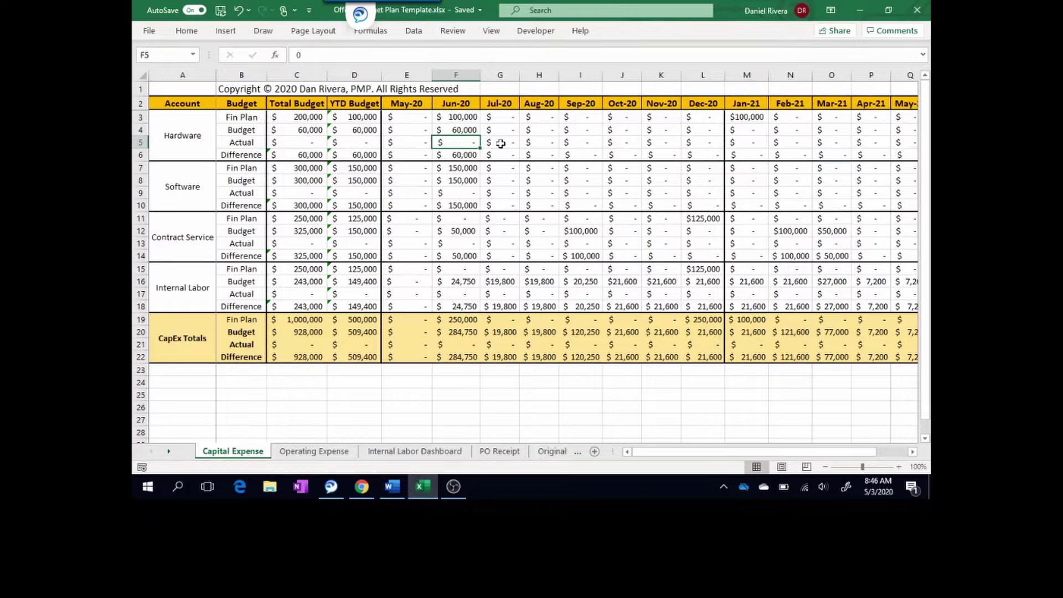
Step: Enter 60,000 in F5 as the Hardware Jun-20 Actual on the CapEx sheet
{"action": "type", "text": "60,000"}
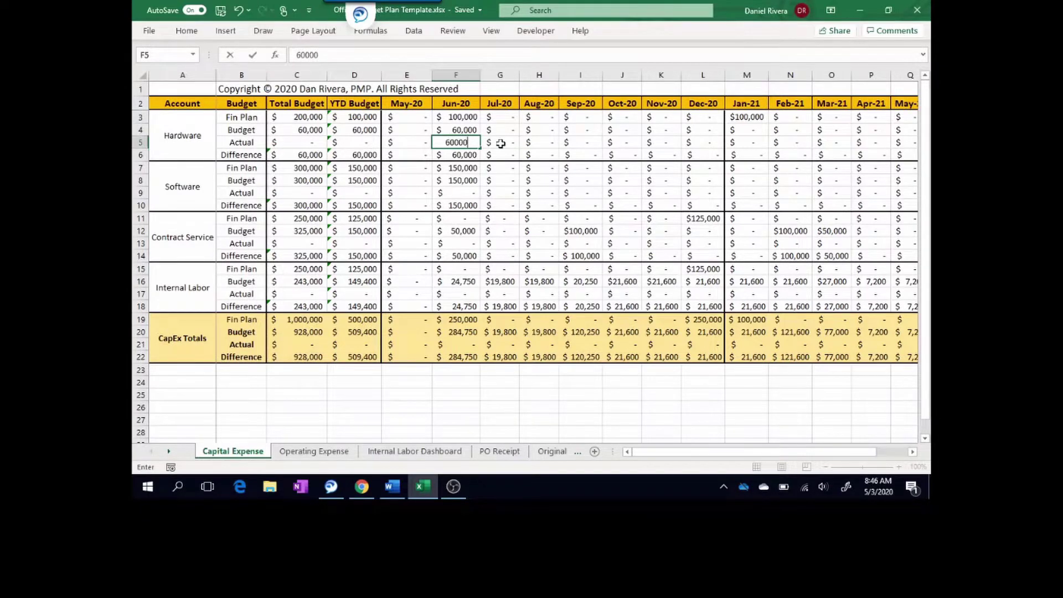
{"action": "key", "text": "Return"}
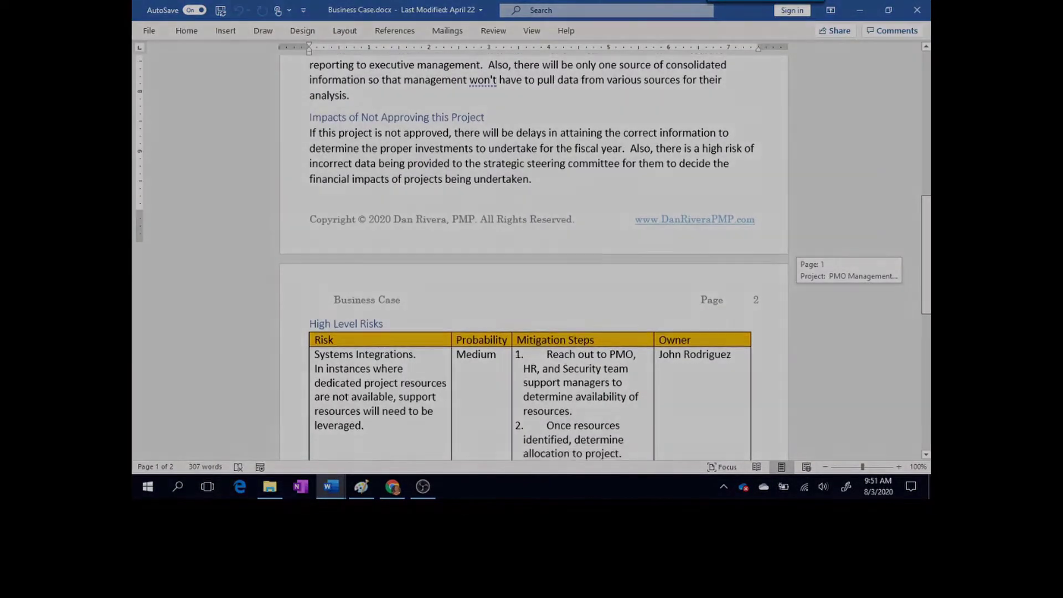
{"action": "scroll", "coordinate": [532, 249], "scroll_direction": "down", "scroll_amount": 5}
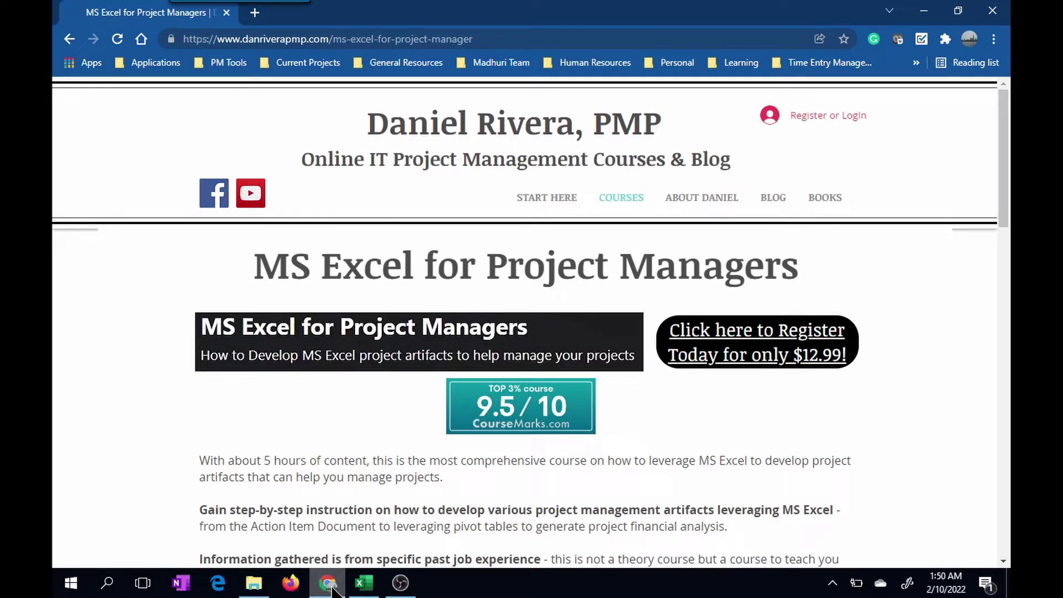
{"action": "left_click", "coordinate": [364, 585]}
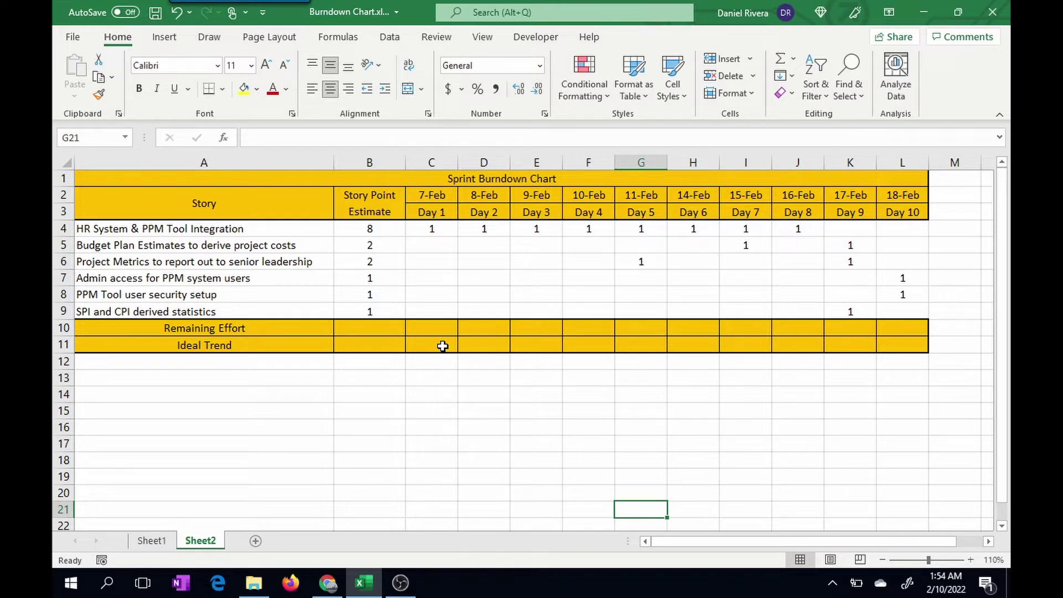
Step: Enter =SUM(B4:B9) in B10 so Remaining Effort starts at 15
{"action": "left_click", "coordinate": [394, 329]}
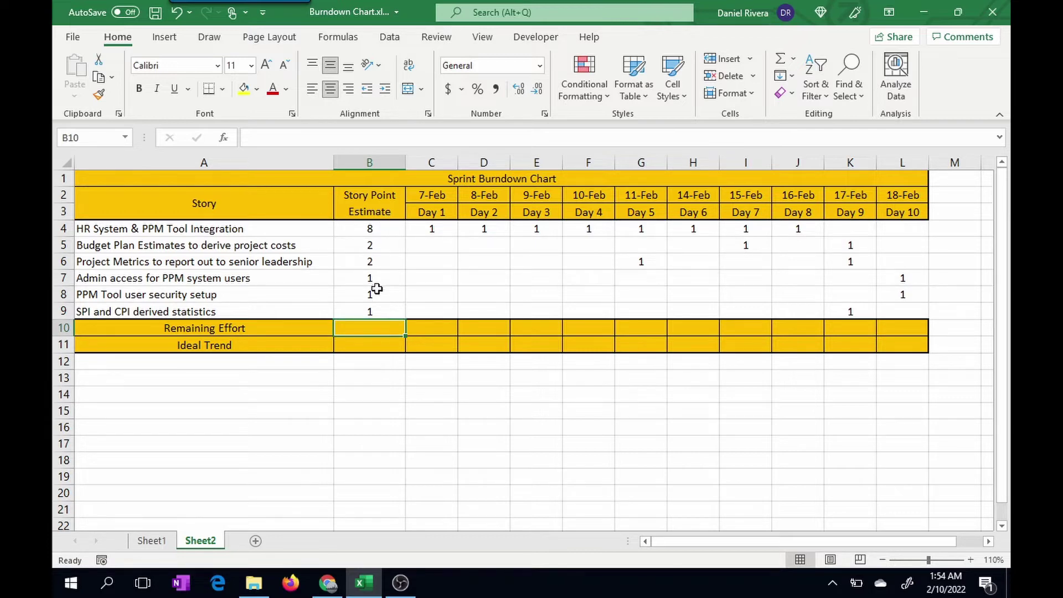
{"action": "type", "text": "="}
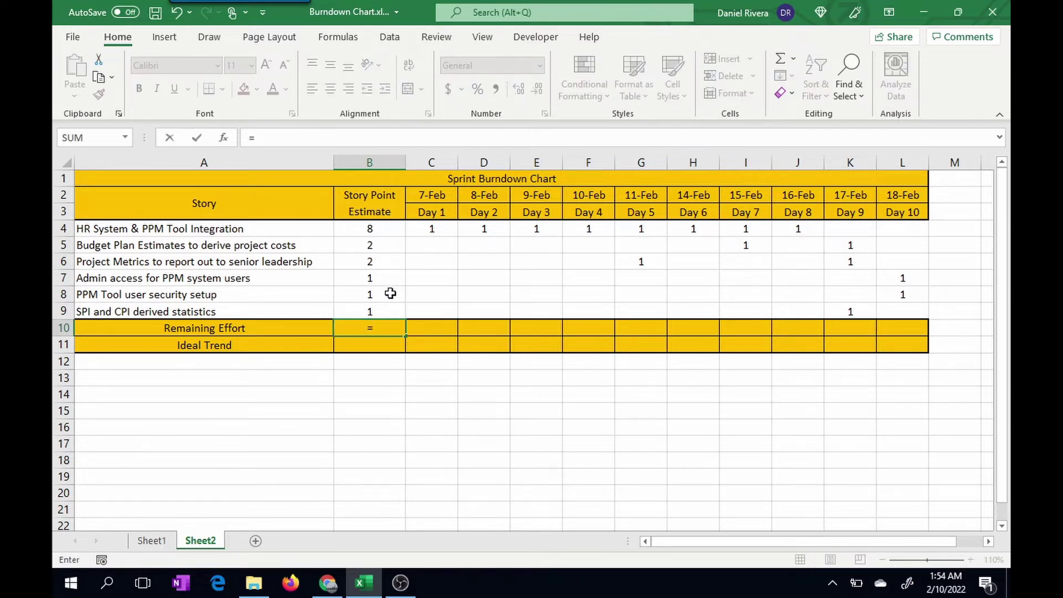
{"action": "type", "text": "sum"}
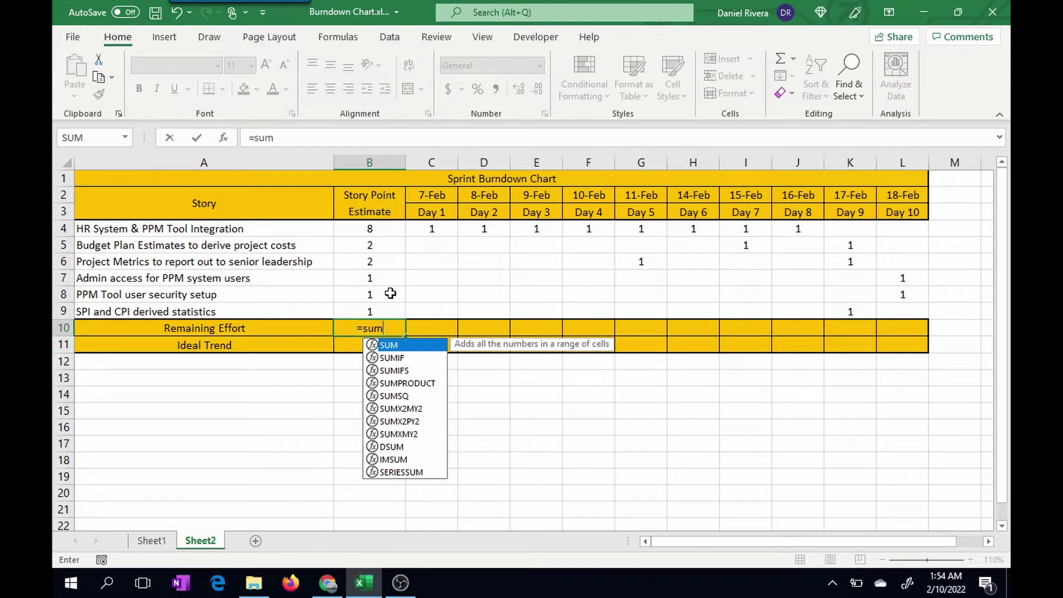
{"action": "type", "text": "("}
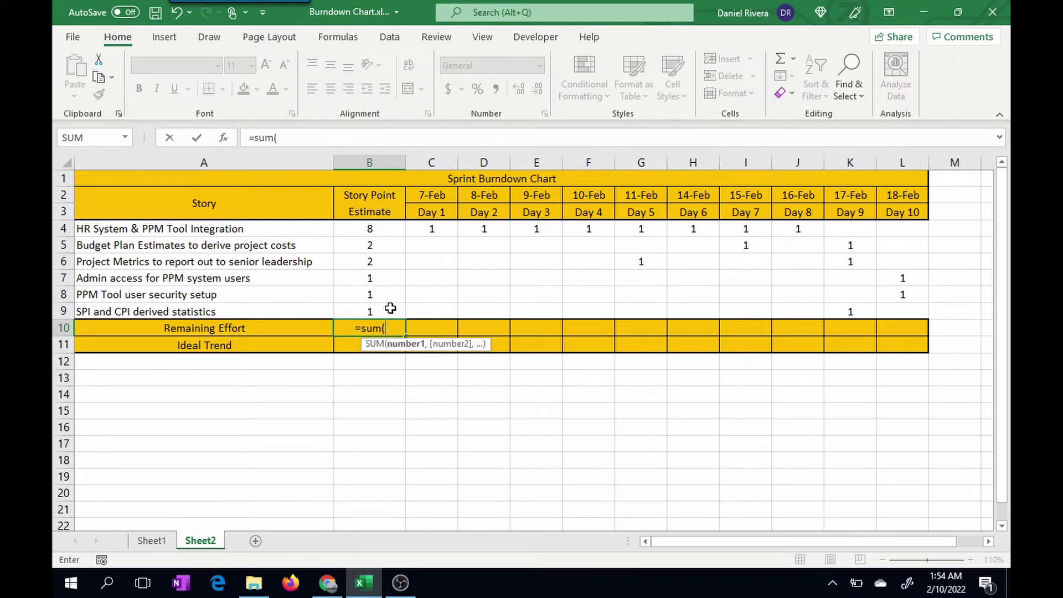
{"action": "left_click_drag", "start_coordinate": [381, 227], "coordinate": [390, 312]}
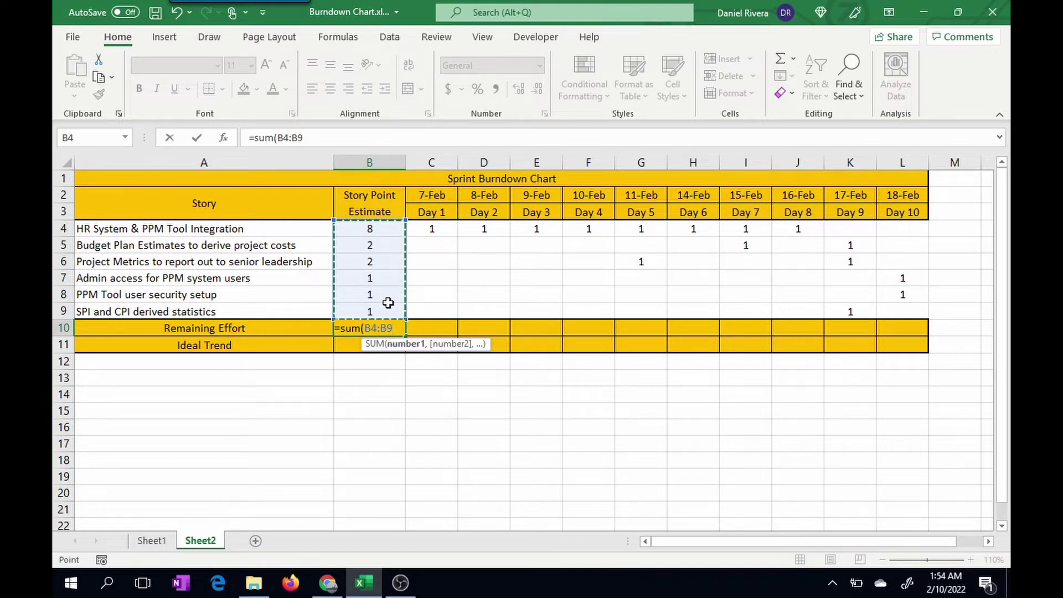
{"action": "key", "text": "Return"}
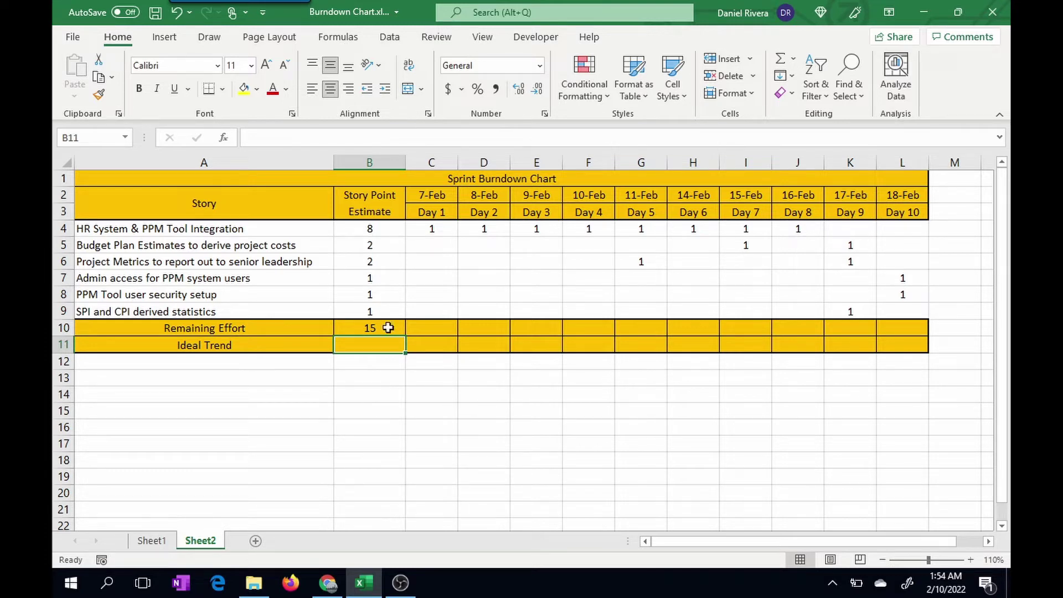
Step: Enter the same =SUM(B4:B9) total in B11 for the Ideal Trend start
{"action": "type", "text": "="}
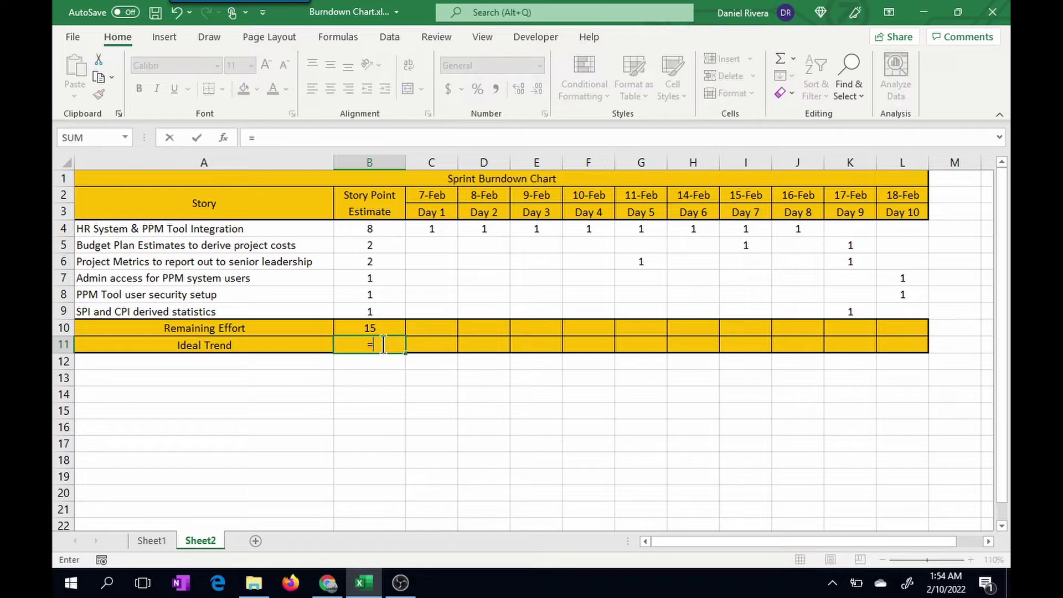
{"action": "type", "text": "sum"}
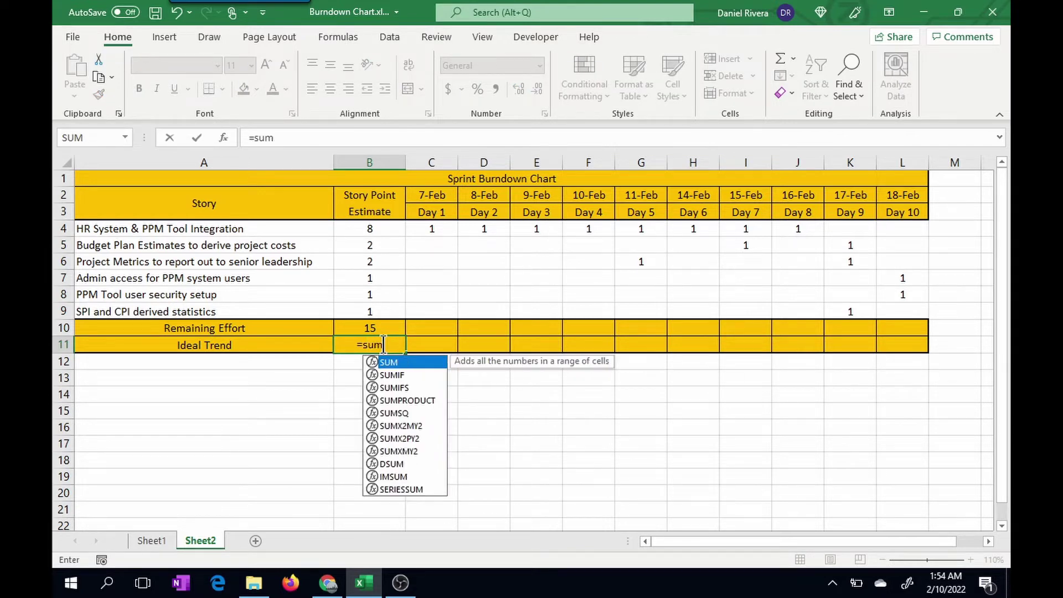
{"action": "type", "text": "("}
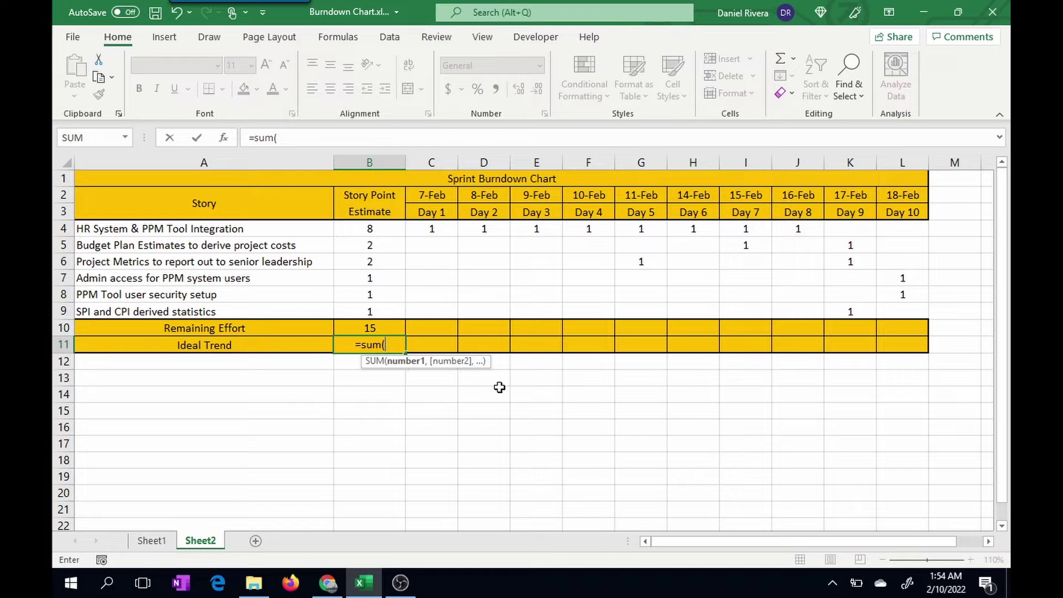
{"action": "left_click_drag", "start_coordinate": [394, 230], "coordinate": [390, 312]}
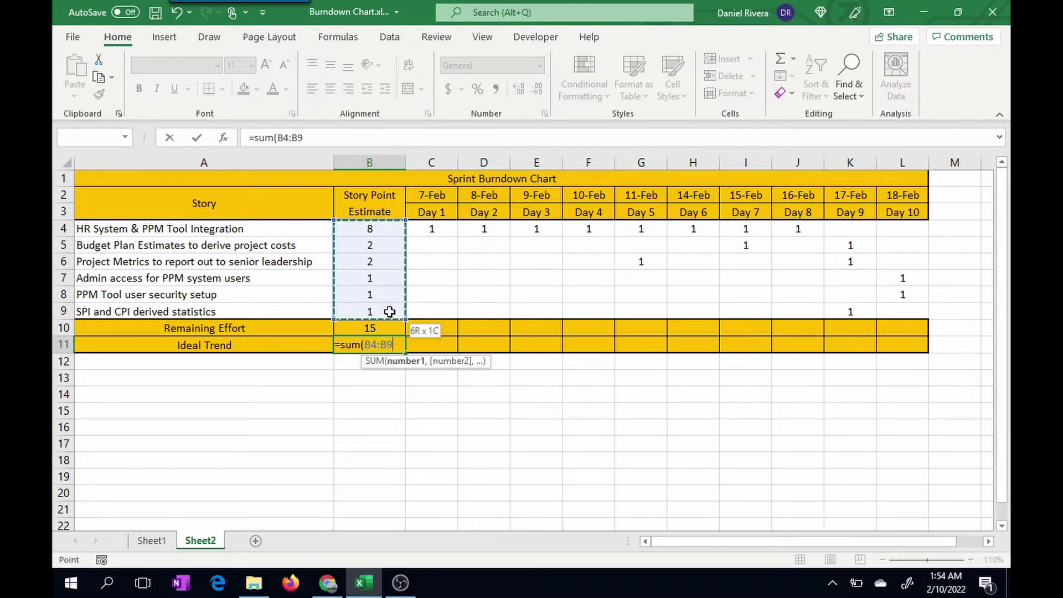
{"action": "key", "text": "Return"}
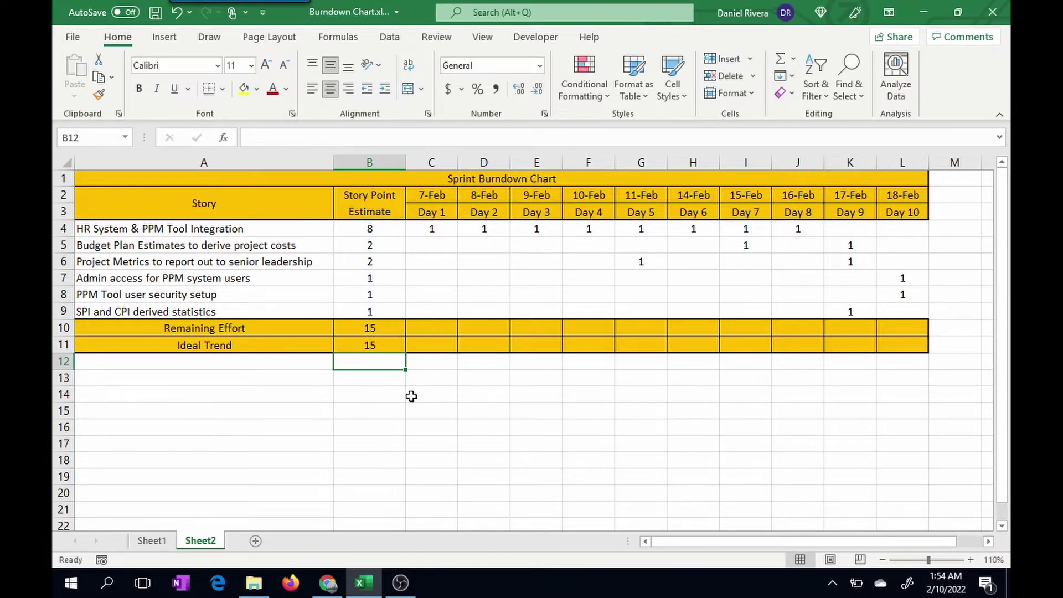
{"action": "left_click", "coordinate": [382, 344]}
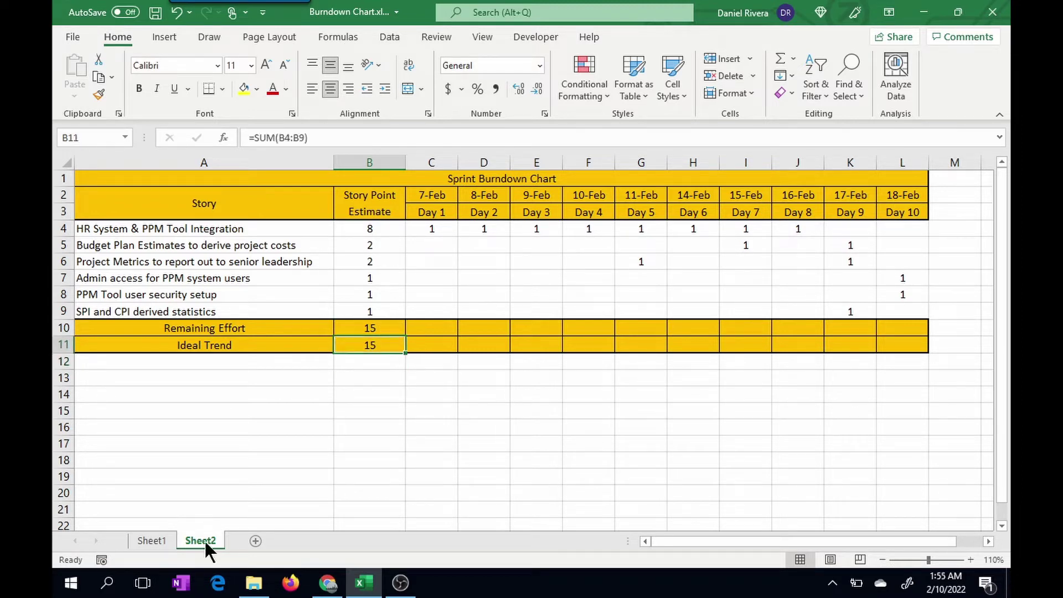
{"action": "left_click", "coordinate": [435, 324]}
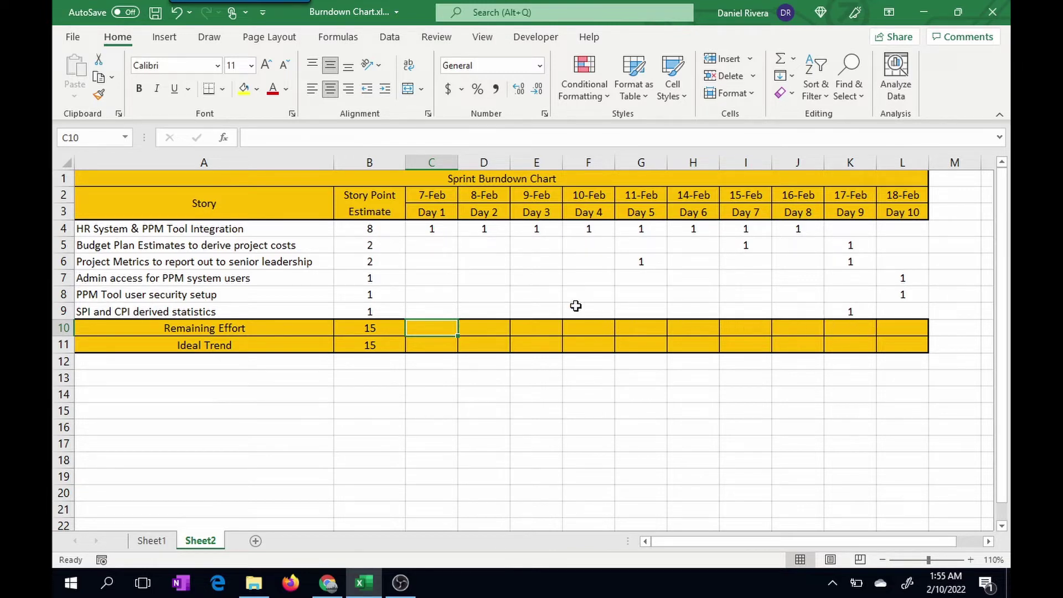
Step: Enter =B10-SUM(C4:C9) in C10 and accept Excel's correction, leaving 14 points
{"action": "type", "text": "=B10"}
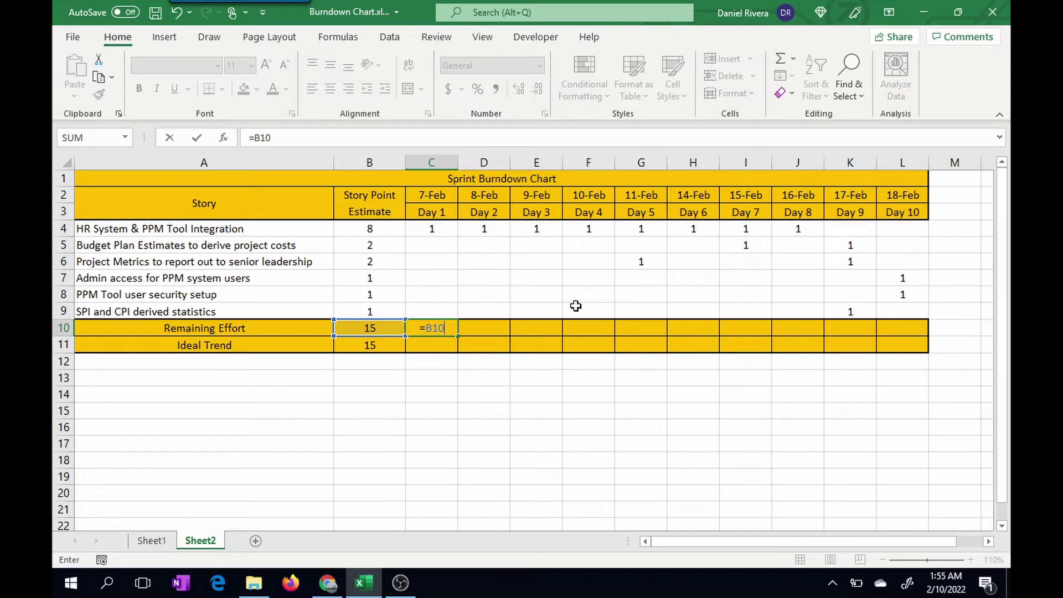
{"action": "type", "text": "-sum"}
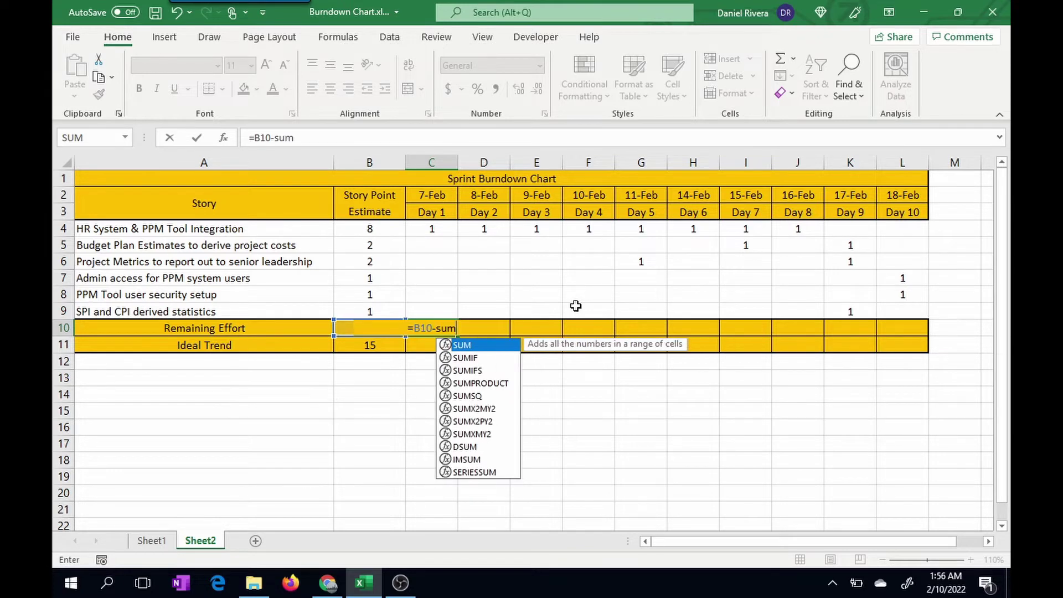
{"action": "type", "text": "("}
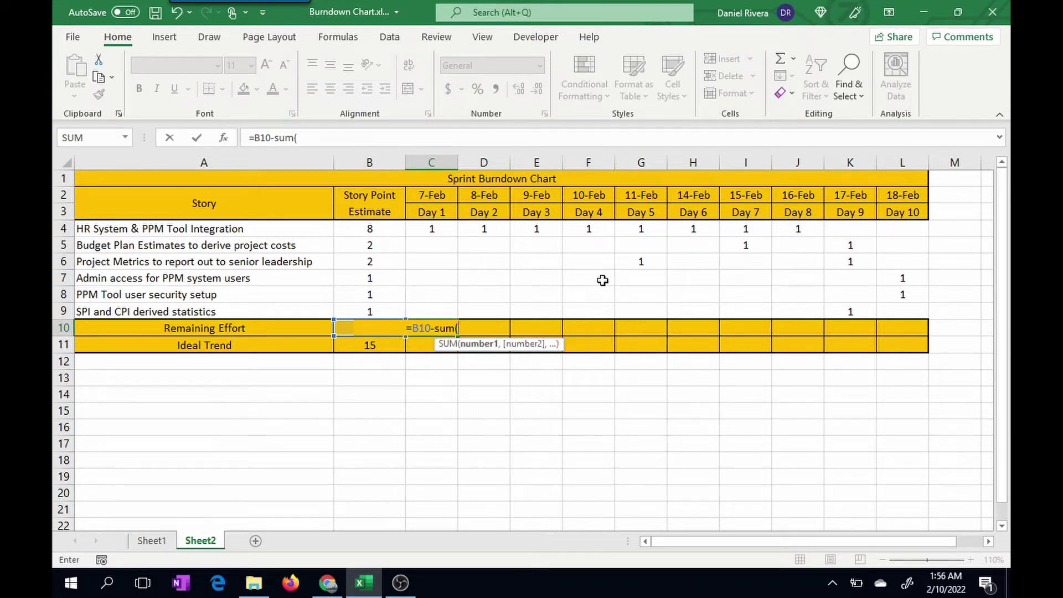
{"action": "left_click_drag", "start_coordinate": [445, 227], "coordinate": [448, 308]}
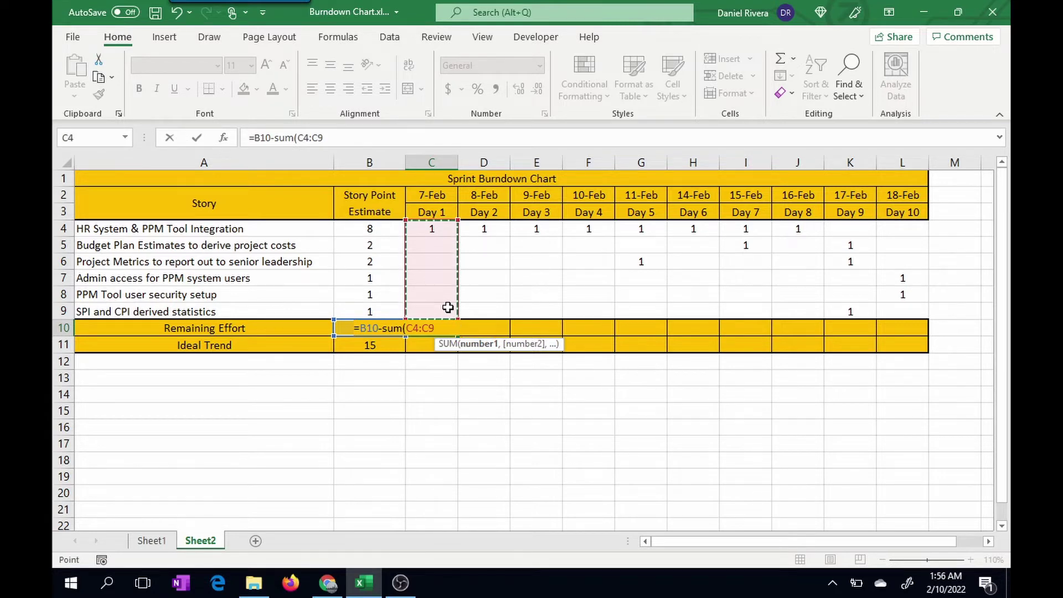
{"action": "key", "text": "Return"}
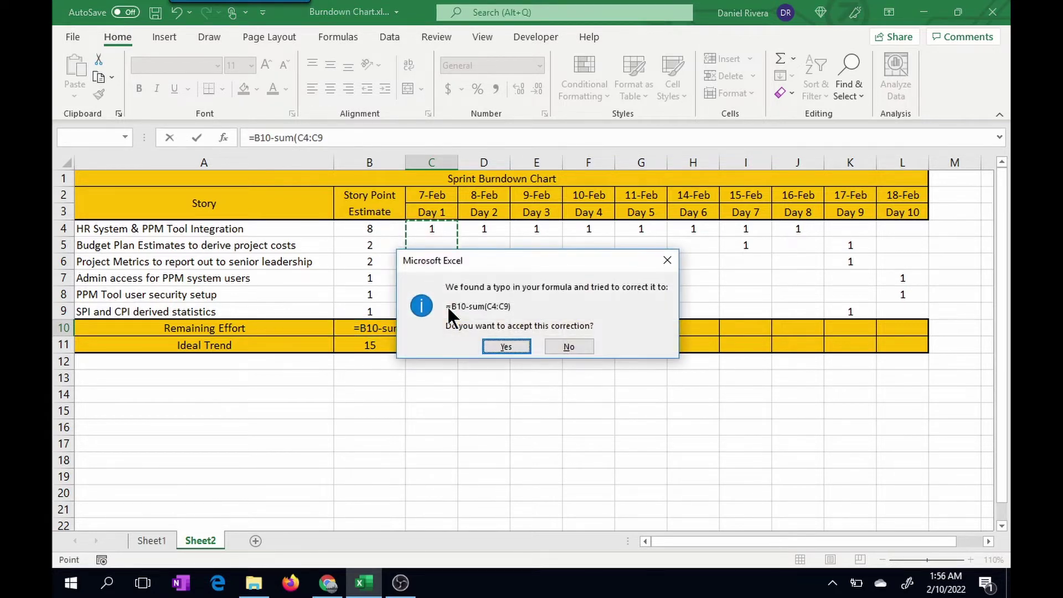
{"action": "left_click", "coordinate": [505, 347]}
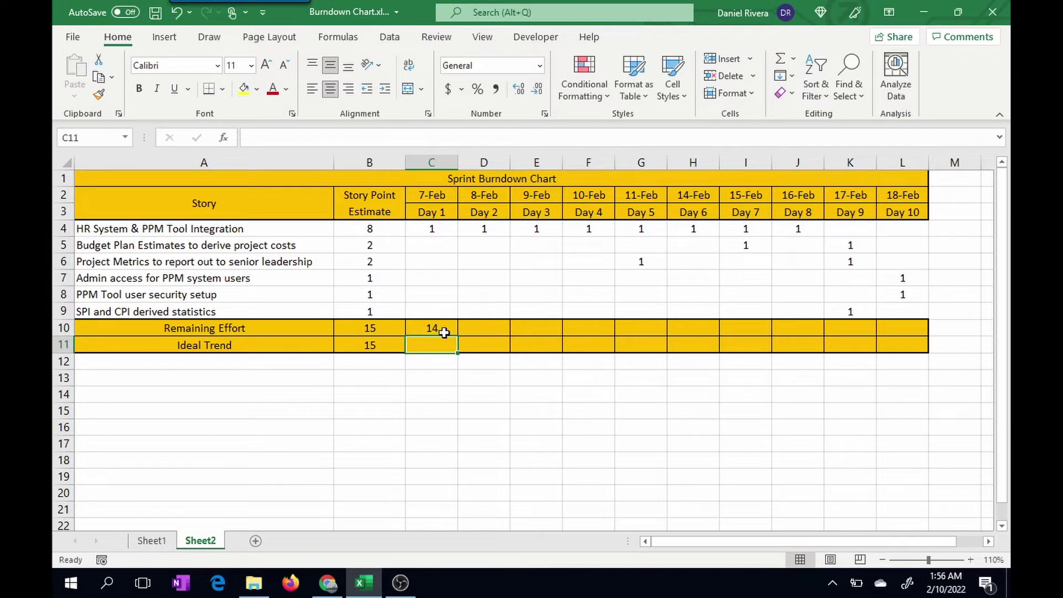
{"action": "left_click", "coordinate": [443, 328]}
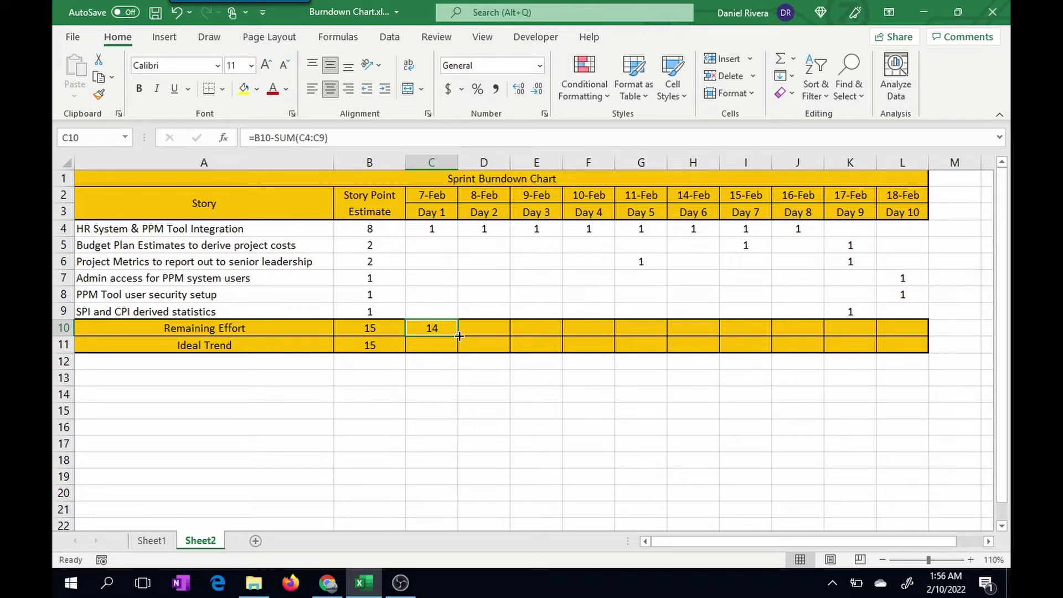
Step: Fill the C10 formula across to L10, counting down 13, 12, 11 … to 0
{"action": "mouse_move", "coordinate": [459, 336]}
{"action": "left_mouse_down"}
{"action": "mouse_move", "coordinate": [651, 334]}
{"action": "mouse_move", "coordinate": [461, 336]}
{"action": "left_mouse_up"}
{"action": "left_click_drag", "start_coordinate": [458, 336], "coordinate": [916, 336]}
{"action": "left_click", "coordinate": [699, 425]}
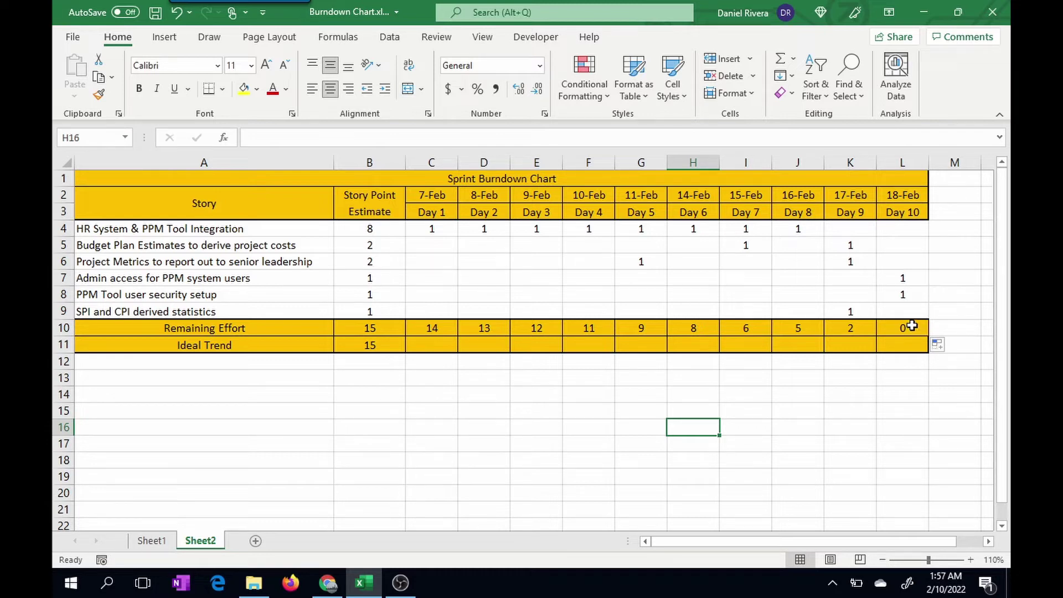
{"action": "left_click", "coordinate": [452, 430]}
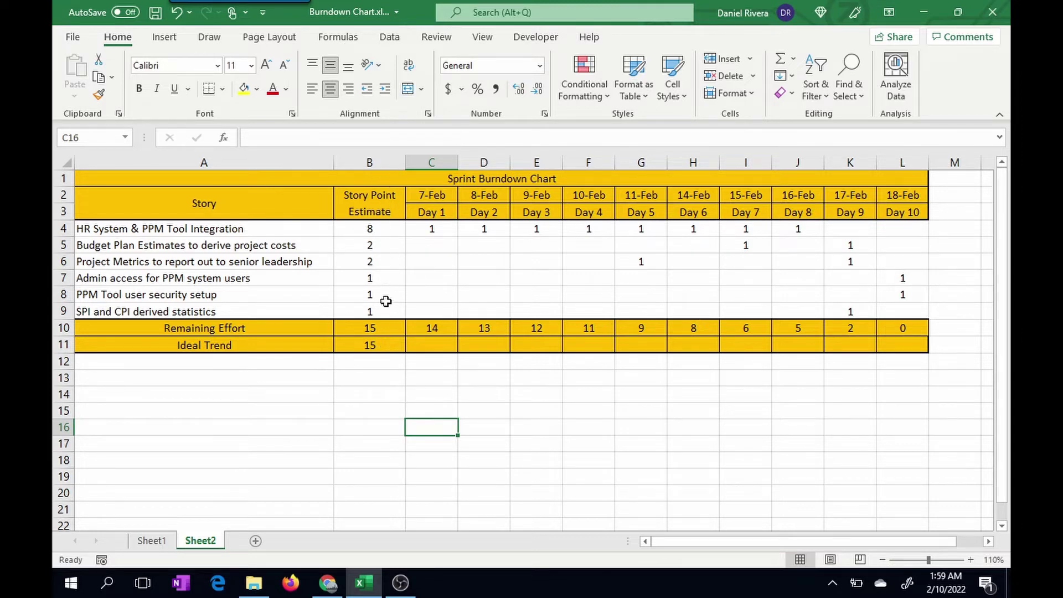
Step: Select B11 to confirm the Ideal Trend starts at 15
{"action": "left_click", "coordinate": [384, 347]}
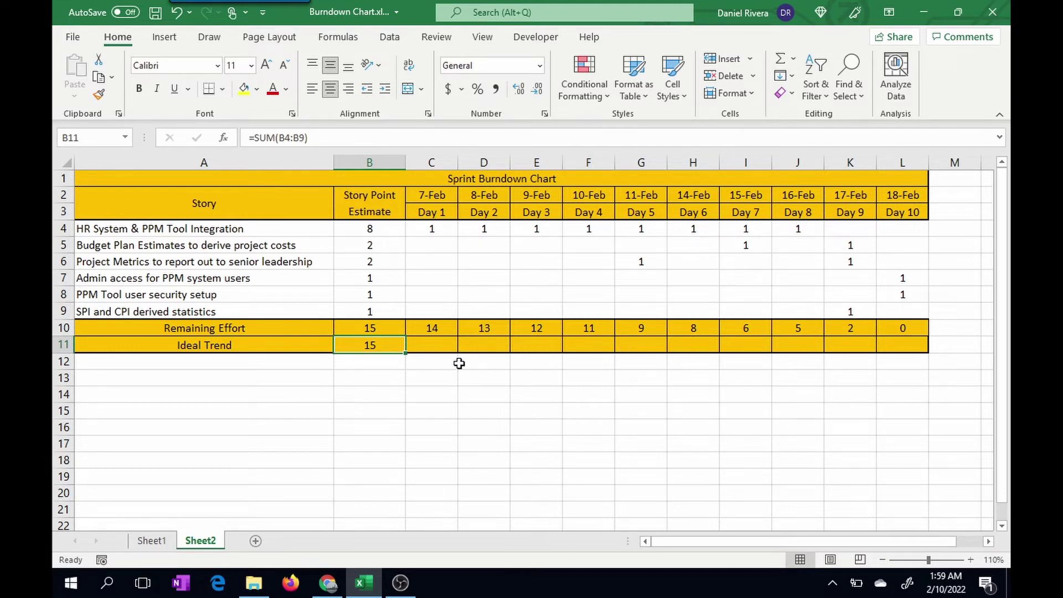
Step: Enter =$B$11-($B$11*0.1) in C11 so Day 1 Ideal Trend shows 13.5
{"action": "left_click", "coordinate": [434, 348]}
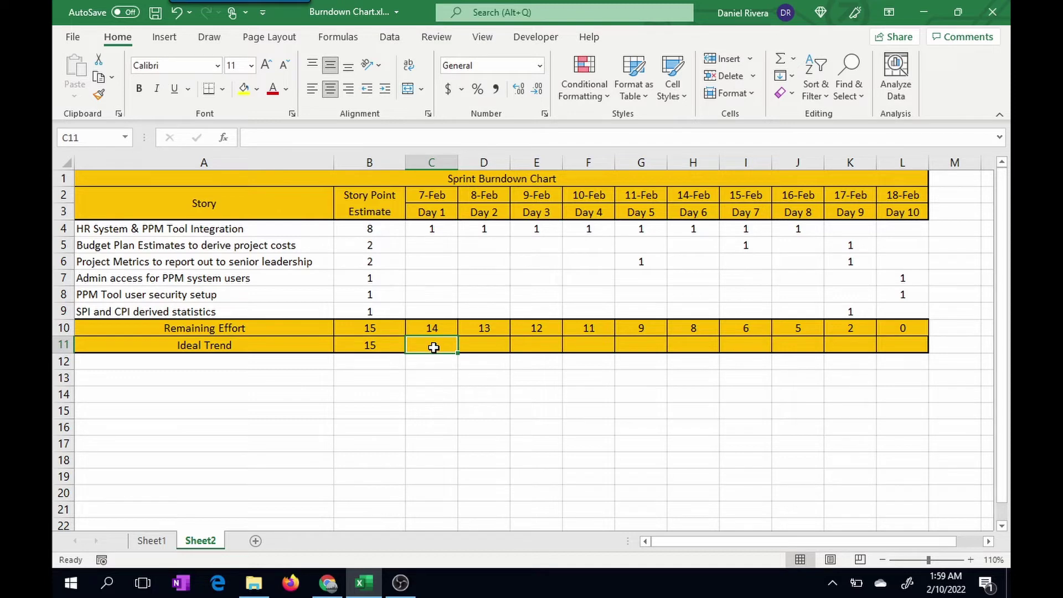
{"action": "type", "text": "="}
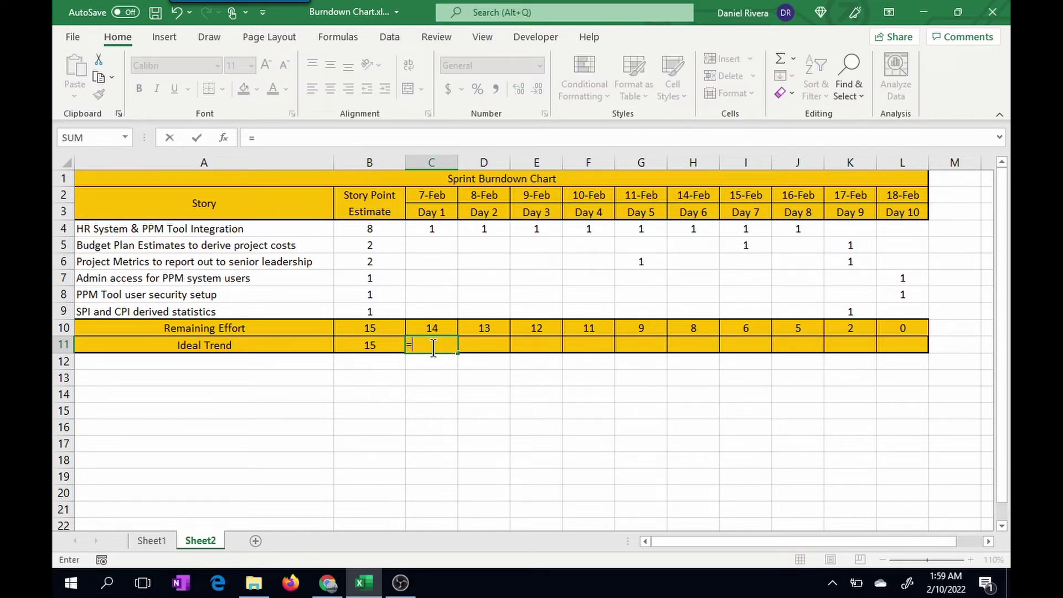
{"action": "type", "text": "$B$11-("}
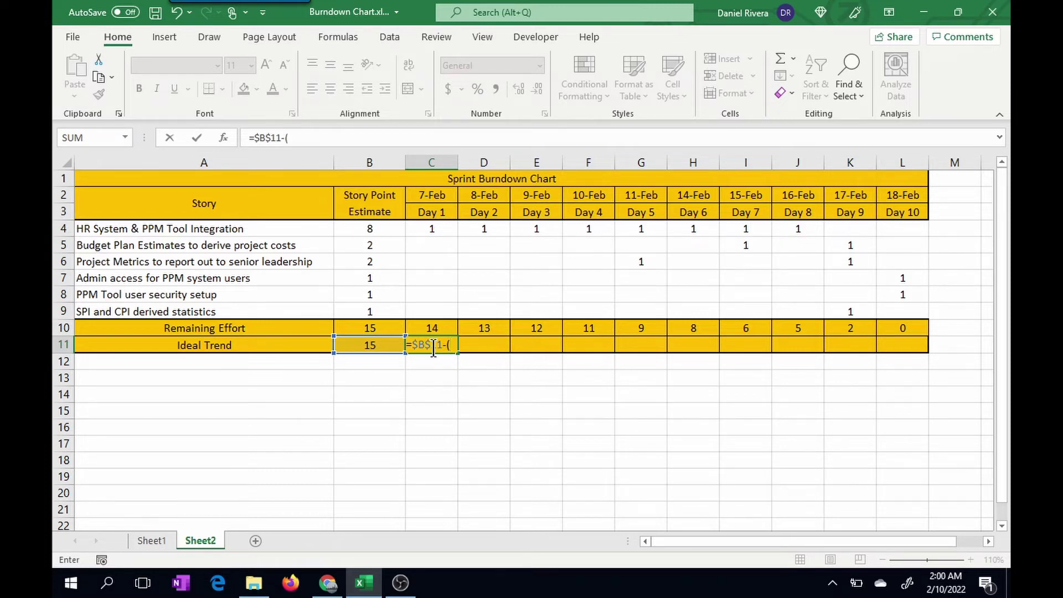
{"action": "type", "text": "$"}
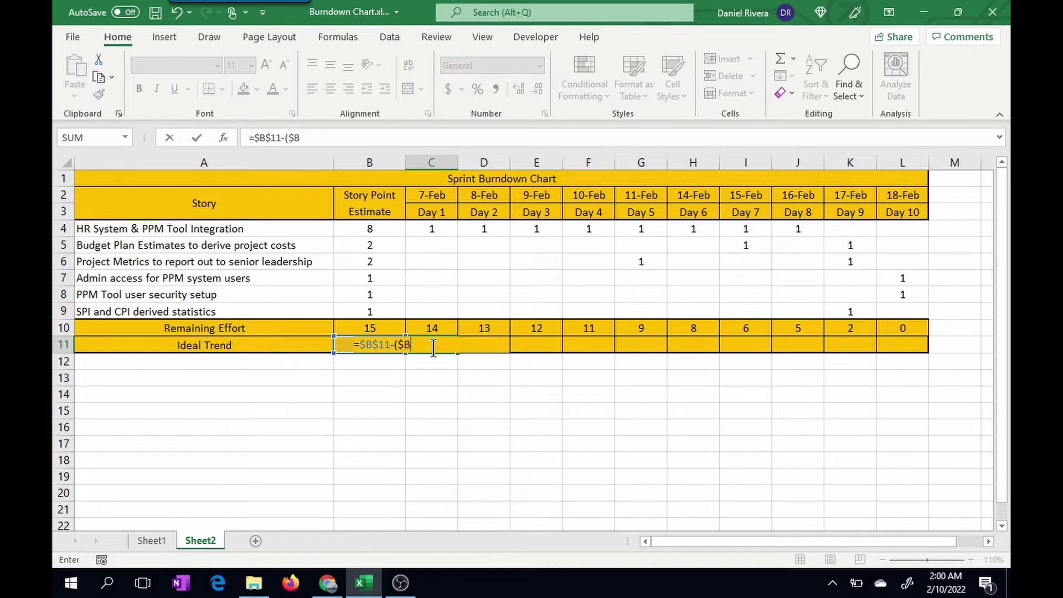
{"action": "type", "text": "B$11*0.1"}
{"action": "key", "text": "Return"}
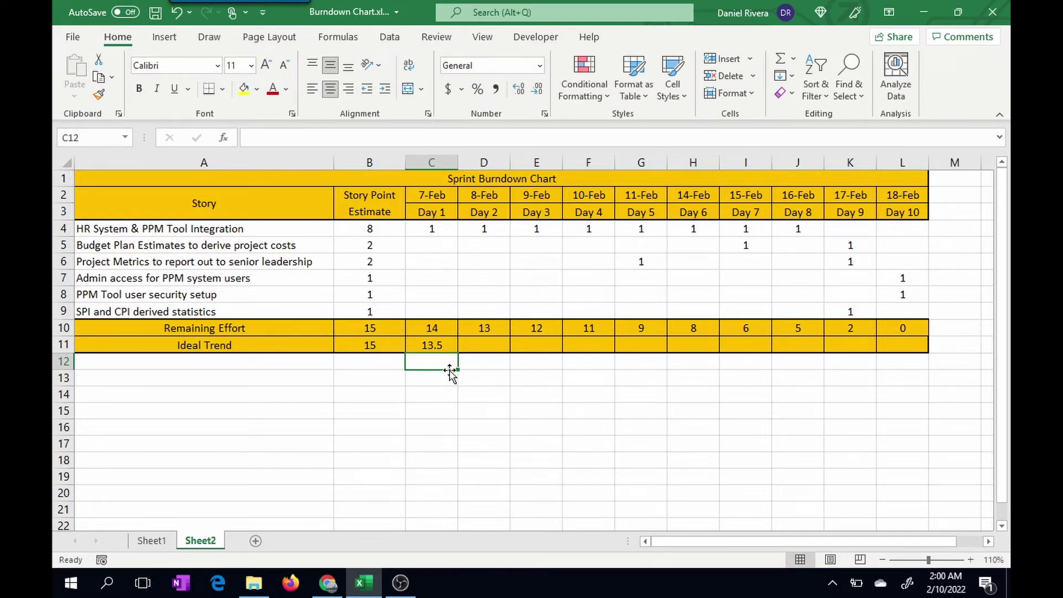
{"action": "left_click", "coordinate": [454, 345]}
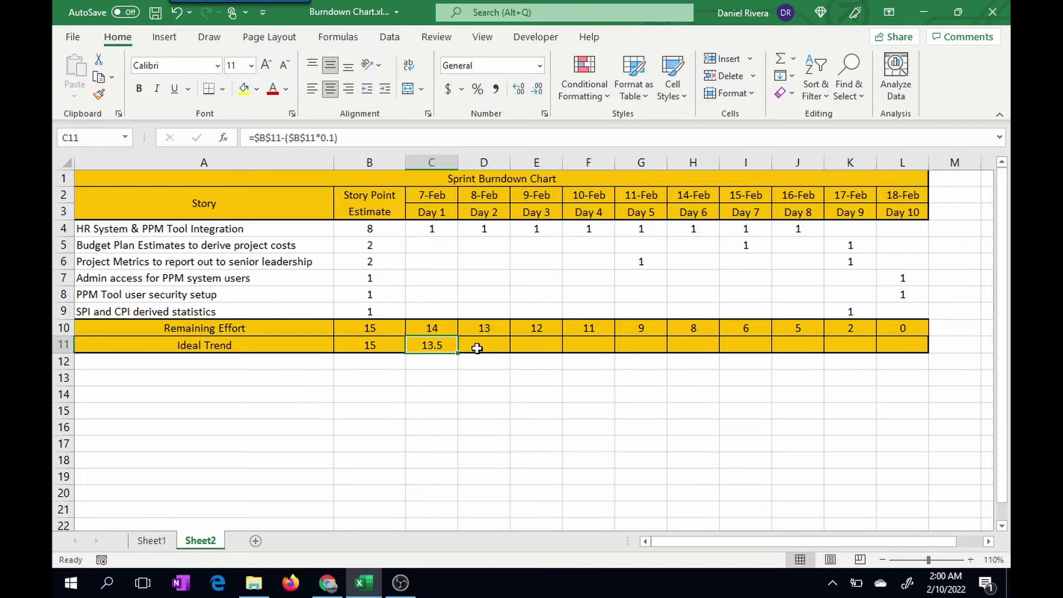
Step: Copy the C11 formula across D11:L11, where every cell shows 13.5
{"action": "left_click", "coordinate": [476, 348]}
{"action": "left_click", "coordinate": [450, 349]}
{"action": "left_click_drag", "start_coordinate": [458, 353], "coordinate": [917, 339]}
{"action": "left_click", "coordinate": [544, 402]}
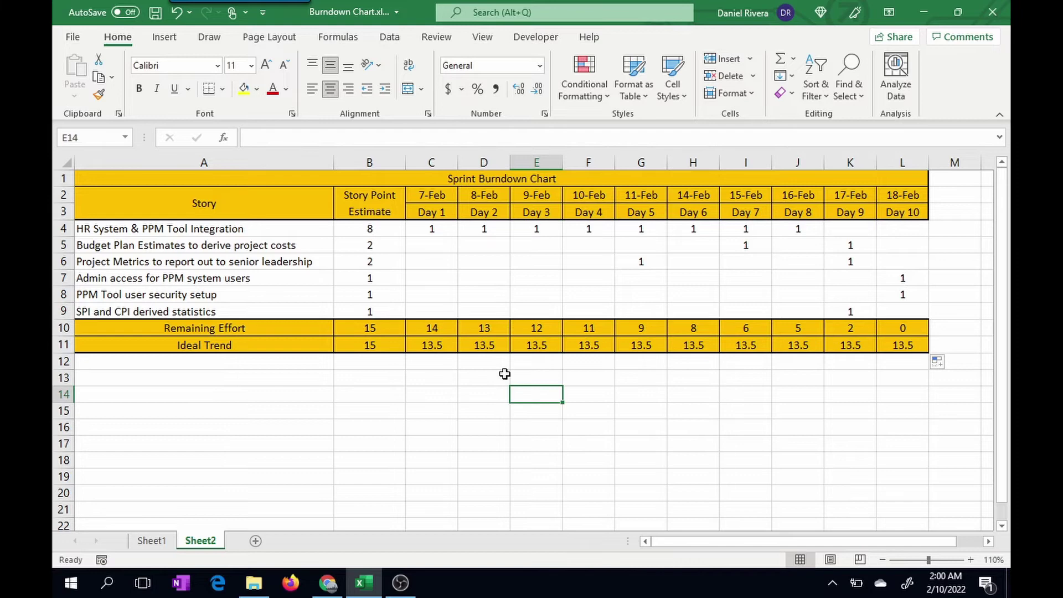
{"action": "left_click", "coordinate": [484, 345]}
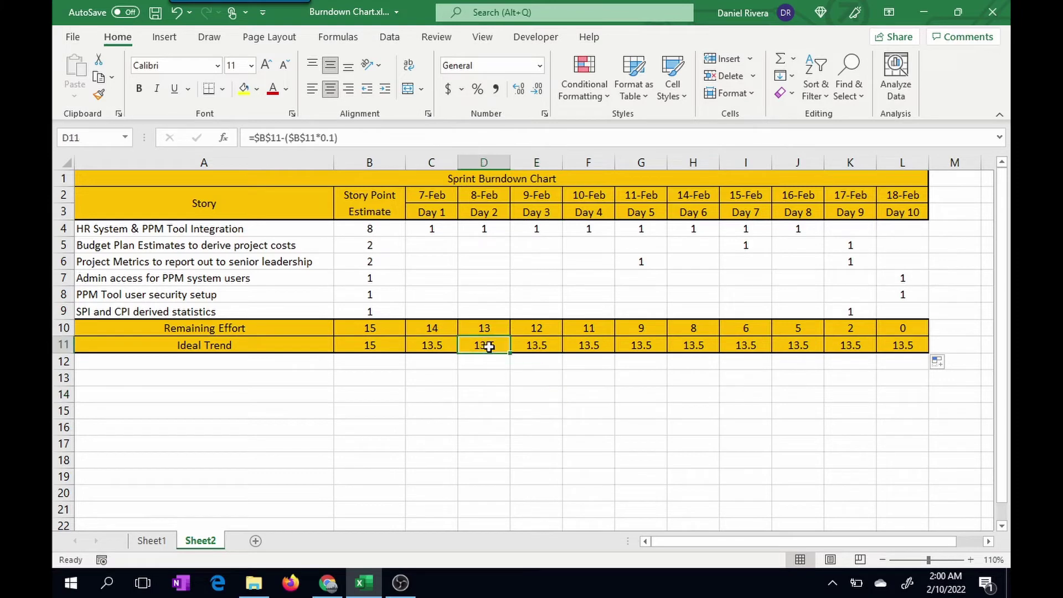
Step: Change the factors in D11–G11 to 0.2–0.5, giving 12, 10.5, 9 and 7.5
{"action": "left_click", "coordinate": [336, 138]}
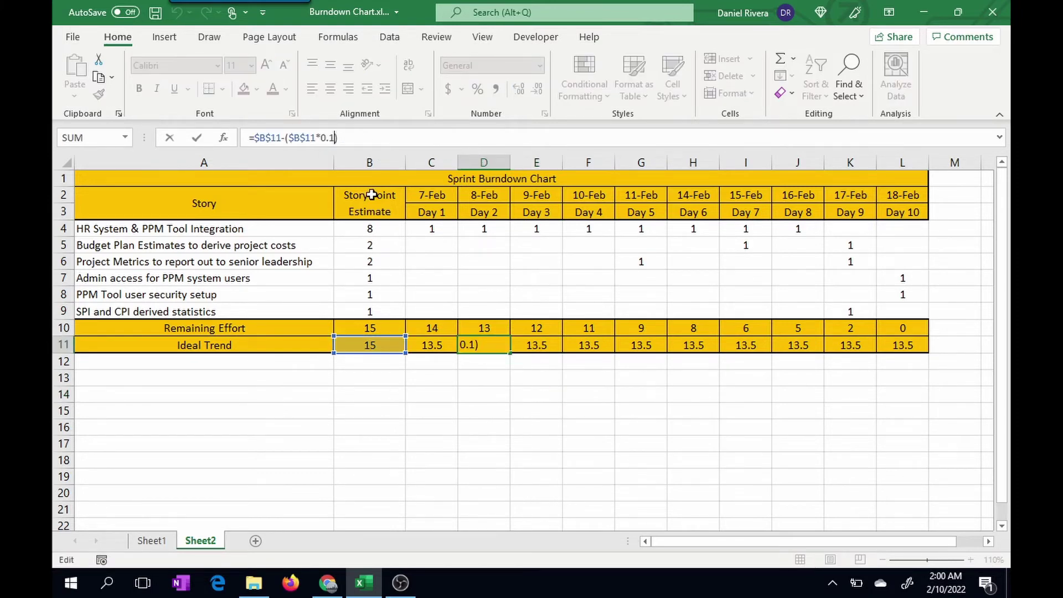
{"action": "key", "text": "BackSpace"}
{"action": "type", "text": "2"}
{"action": "key", "text": "Return"}
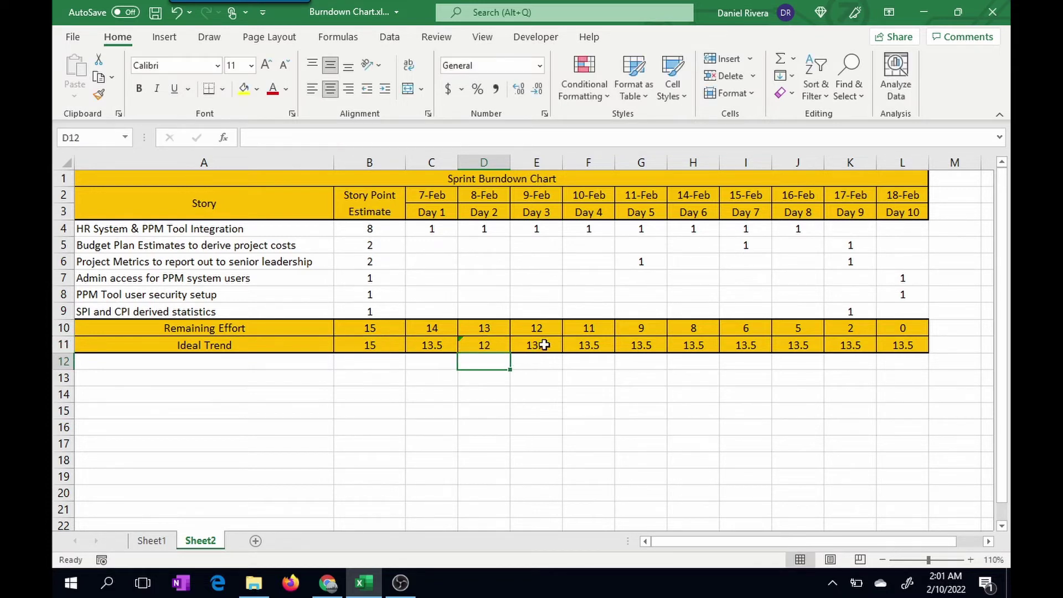
{"action": "left_click", "coordinate": [540, 345]}
{"action": "left_click", "coordinate": [331, 133]}
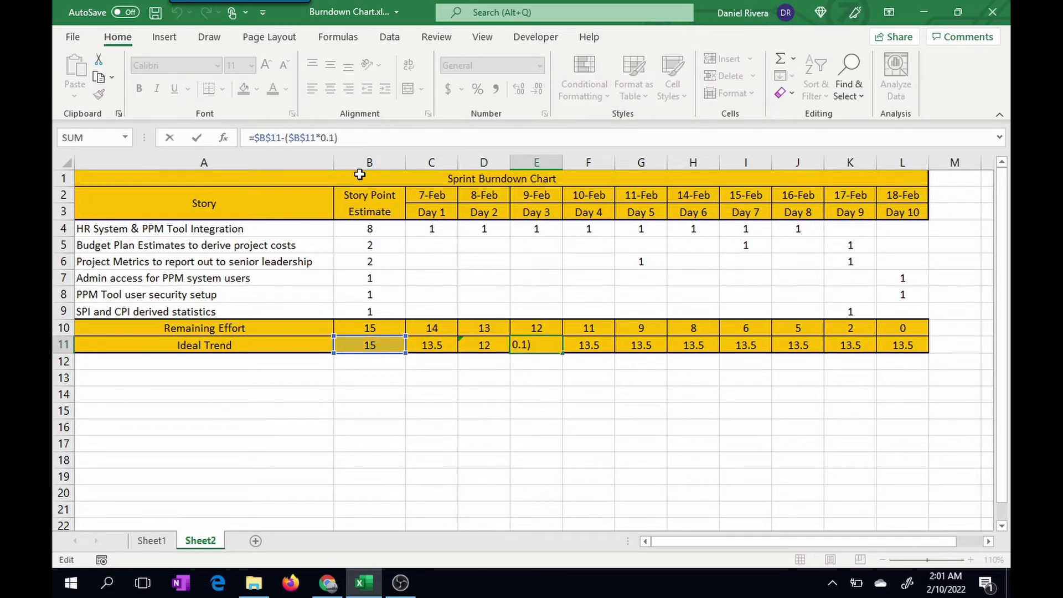
{"action": "type", "text": "3"}
{"action": "left_click", "coordinate": [606, 350]}
{"action": "left_click", "coordinate": [331, 137]}
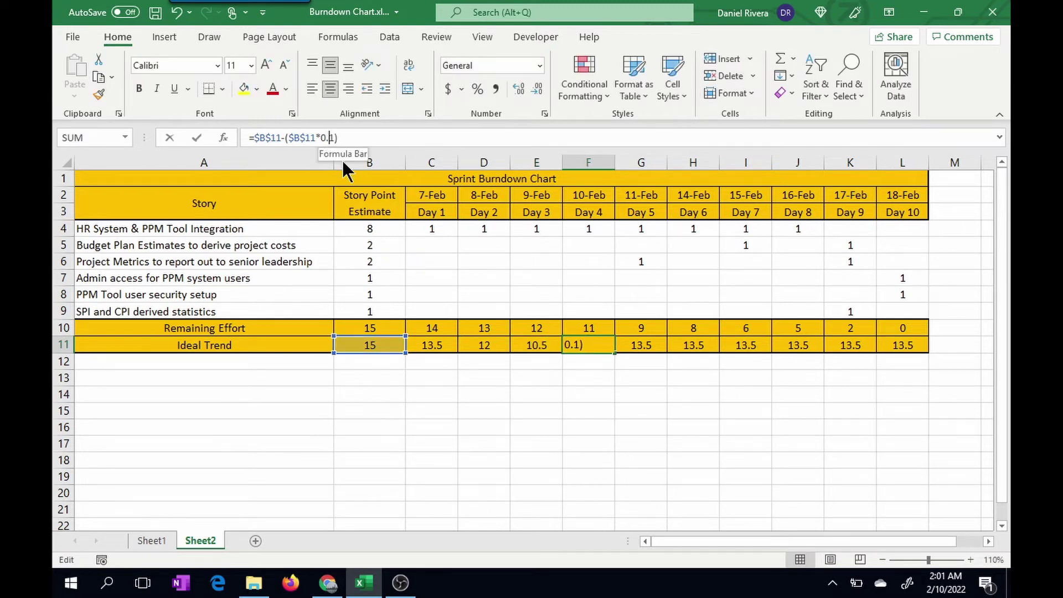
{"action": "type", "text": "4"}
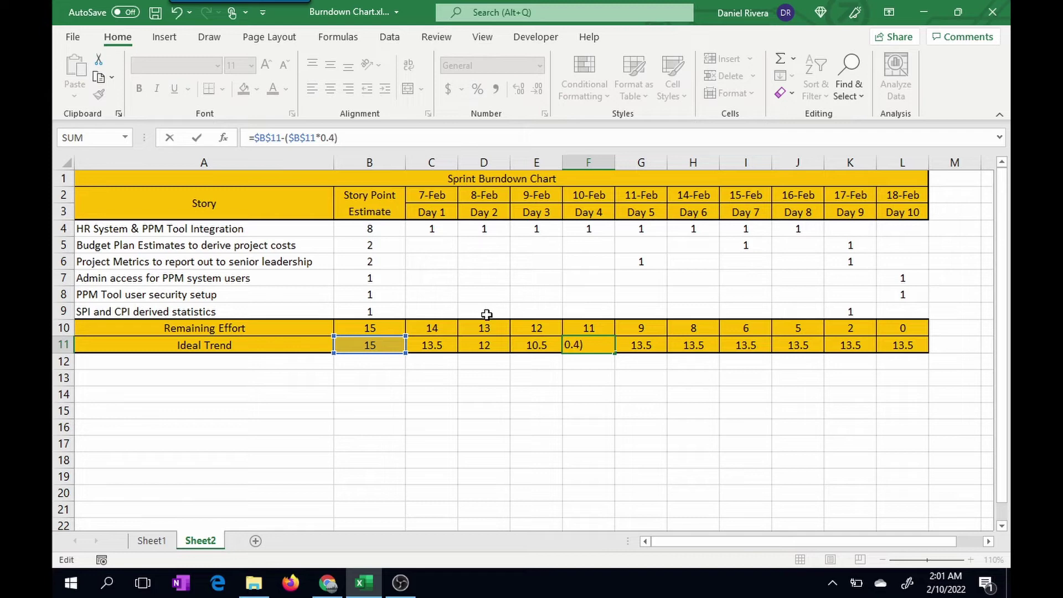
{"action": "left_click", "coordinate": [642, 346]}
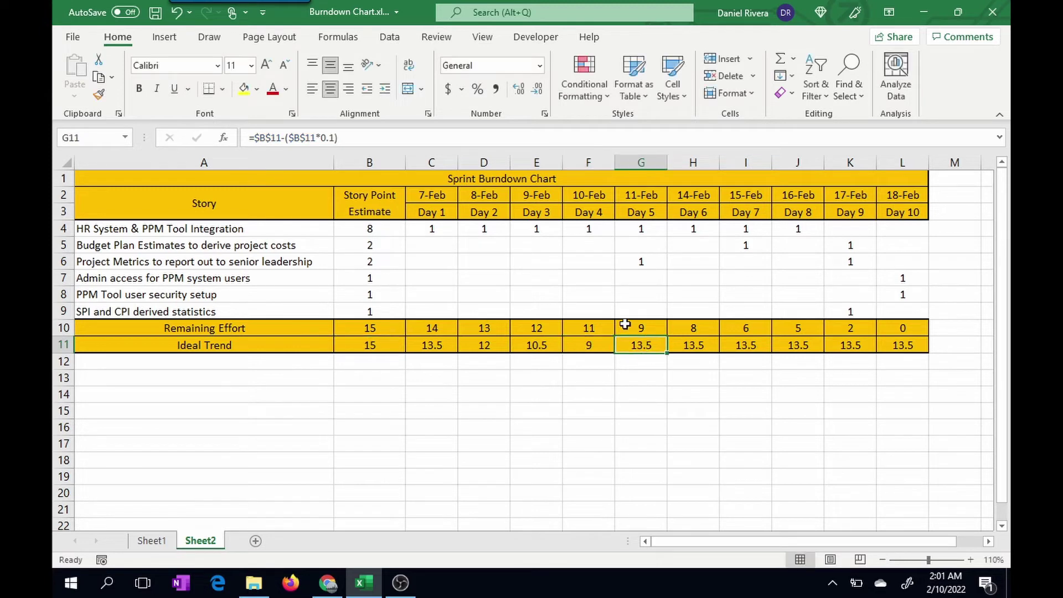
{"action": "left_click", "coordinate": [329, 138]}
{"action": "type", "text": "5"}
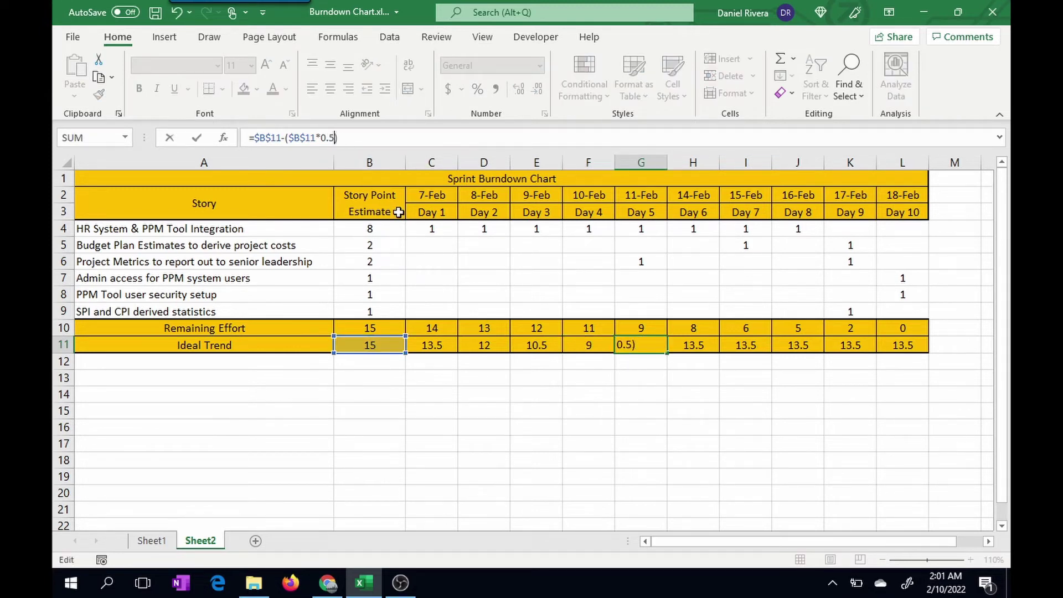
{"action": "left_click", "coordinate": [695, 346]}
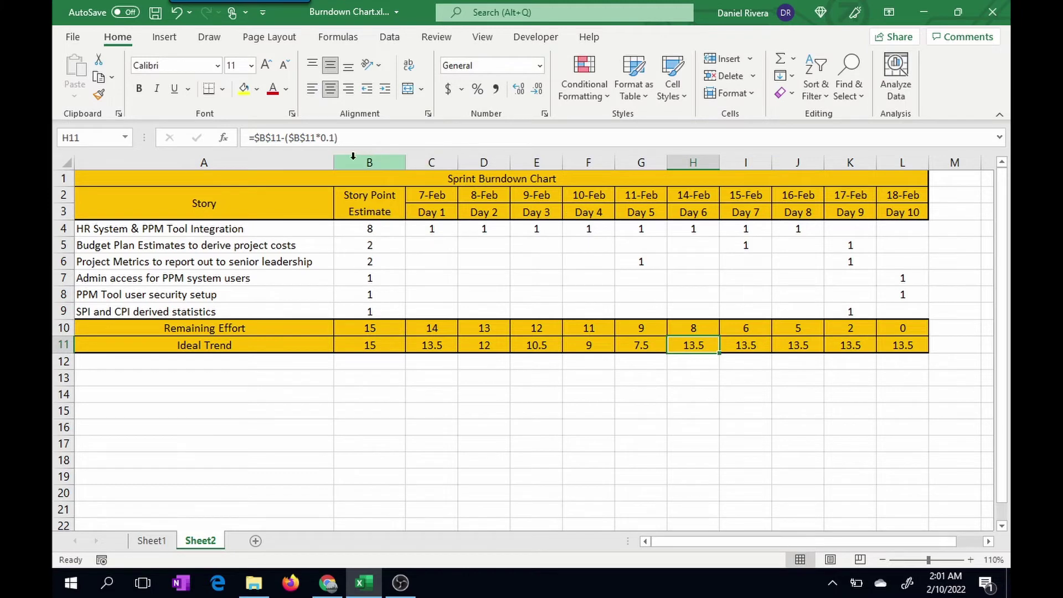
Step: Change the factors in H11–L11 to 0.6–0.9 and 1, giving 6, 4.5, 3, 1.5 and 0
{"action": "left_click", "coordinate": [330, 138]}
{"action": "key", "text": "BackSpace"}
{"action": "type", "text": "6"}
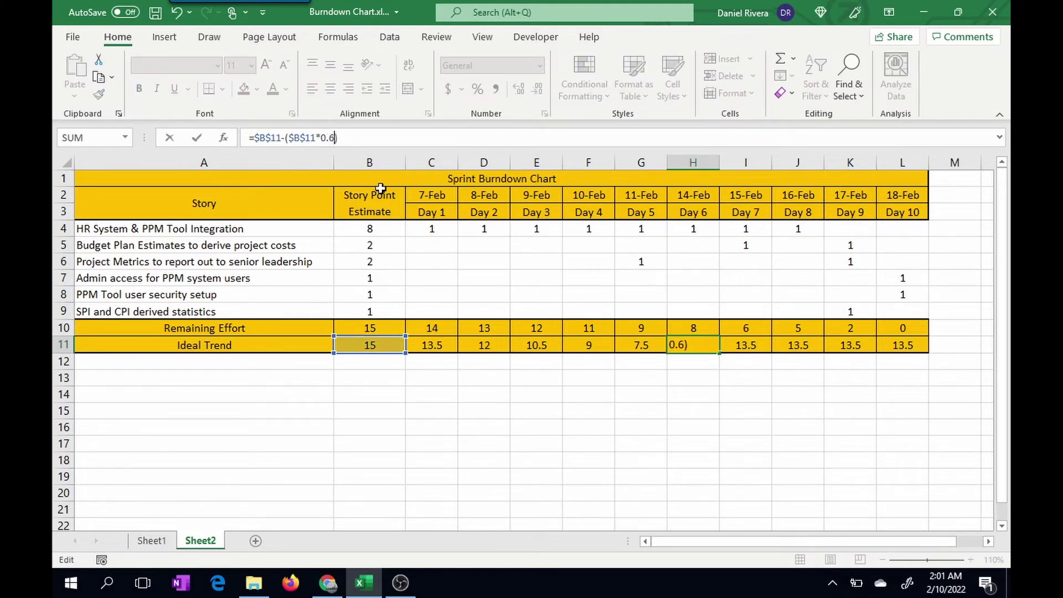
{"action": "key", "text": "Tab"}
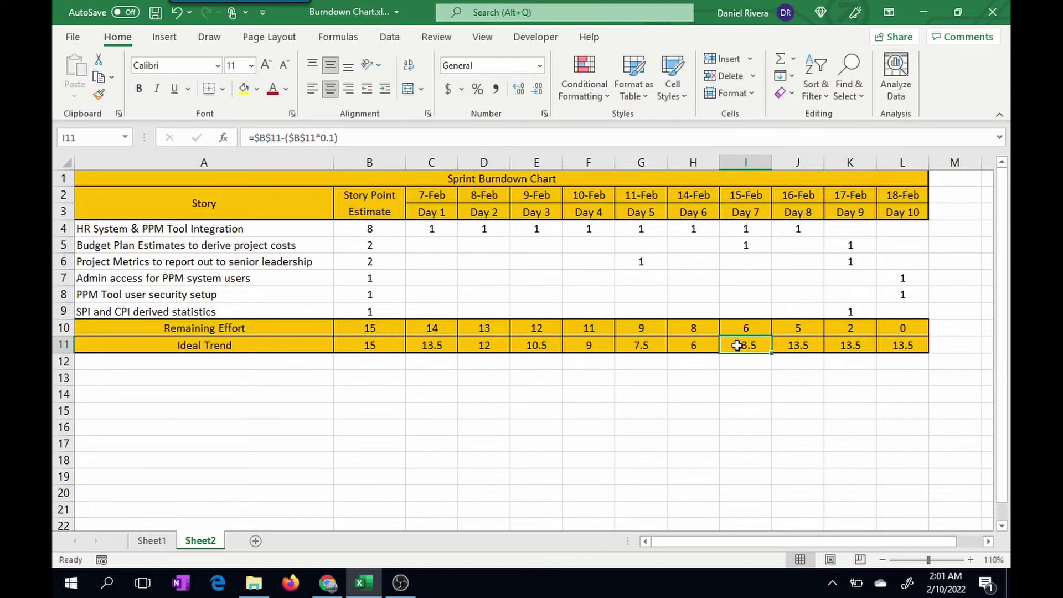
{"action": "left_click", "coordinate": [329, 138]}
{"action": "type", "text": "7"}
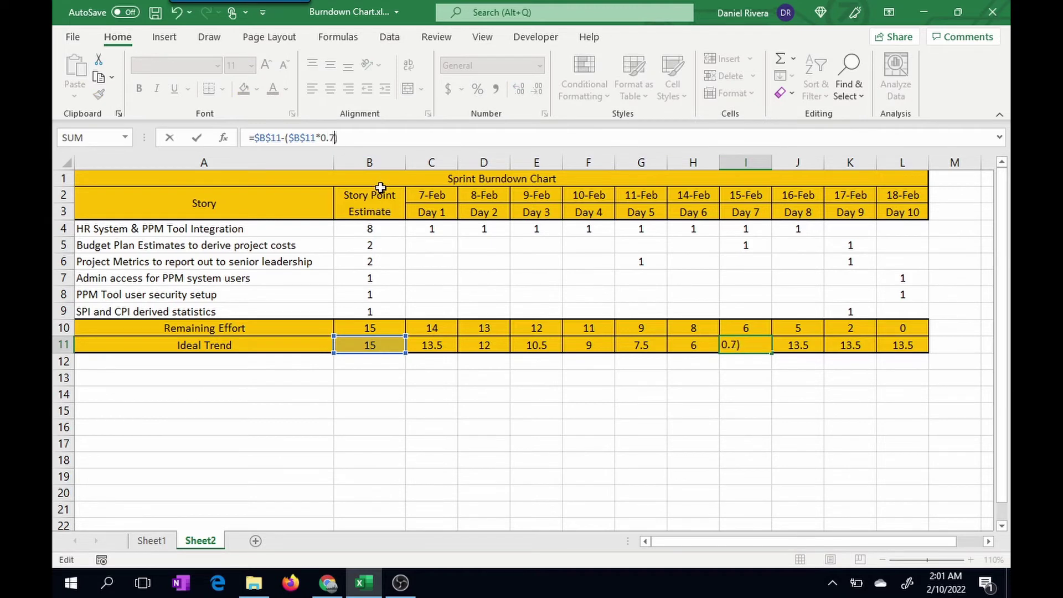
{"action": "left_click", "coordinate": [813, 349]}
{"action": "left_click", "coordinate": [329, 138]}
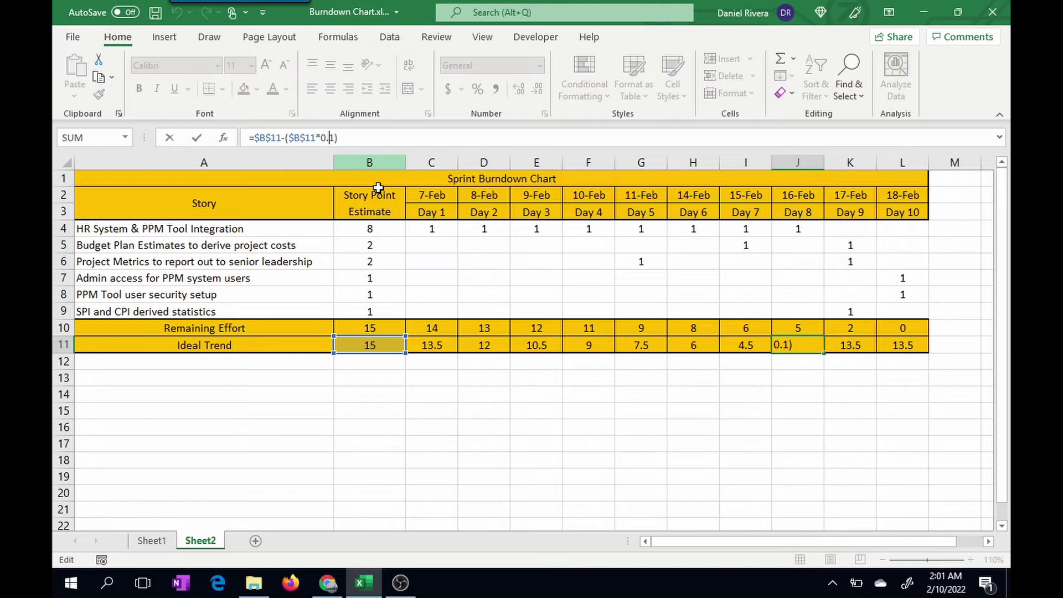
{"action": "type", "text": "8"}
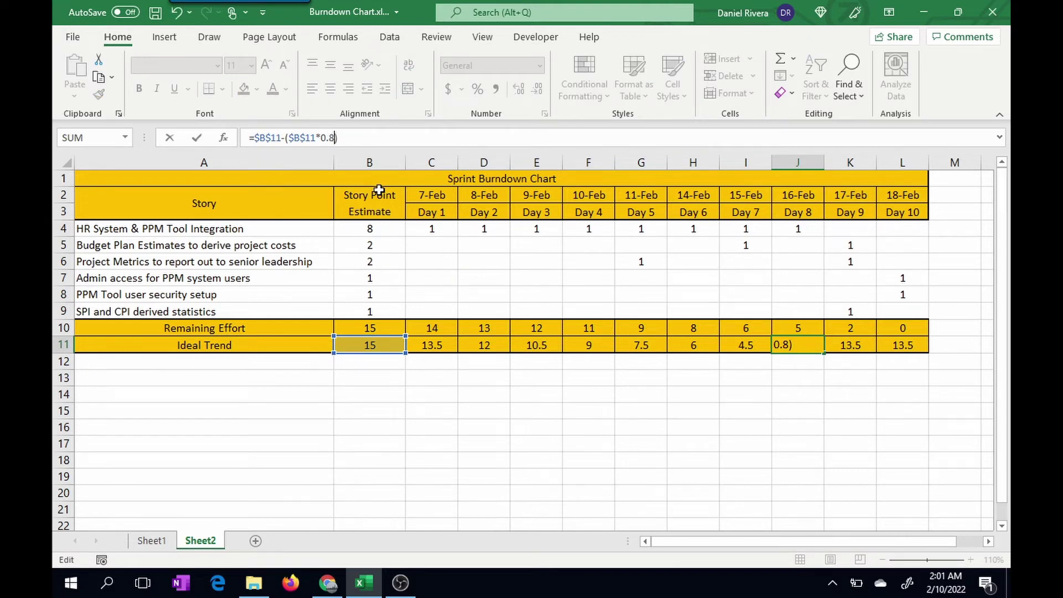
{"action": "left_click", "coordinate": [847, 344]}
{"action": "left_click", "coordinate": [330, 137]}
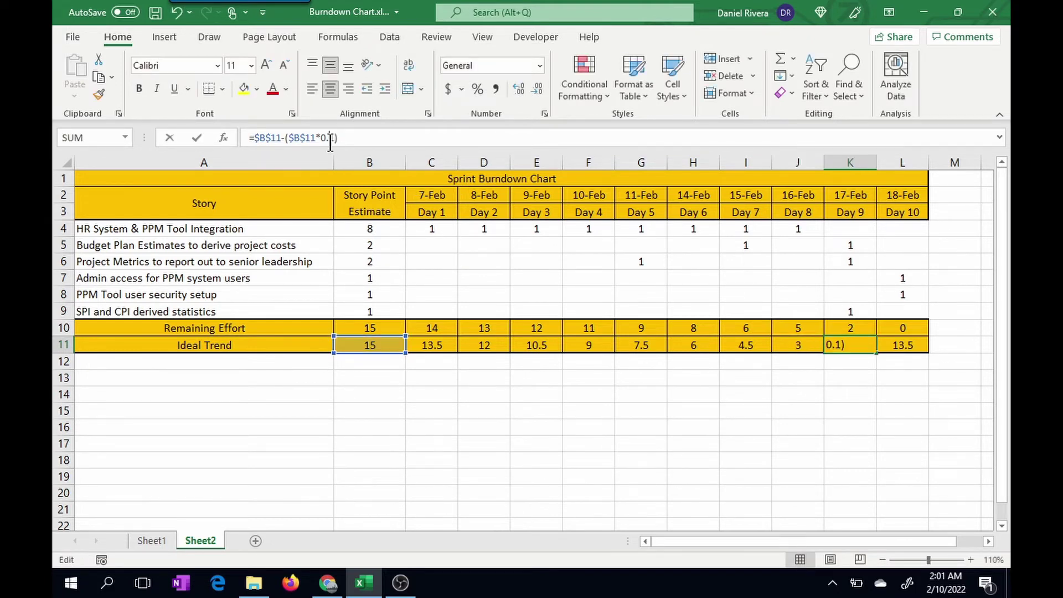
{"action": "type", "text": "9"}
{"action": "key", "text": "Delete"}
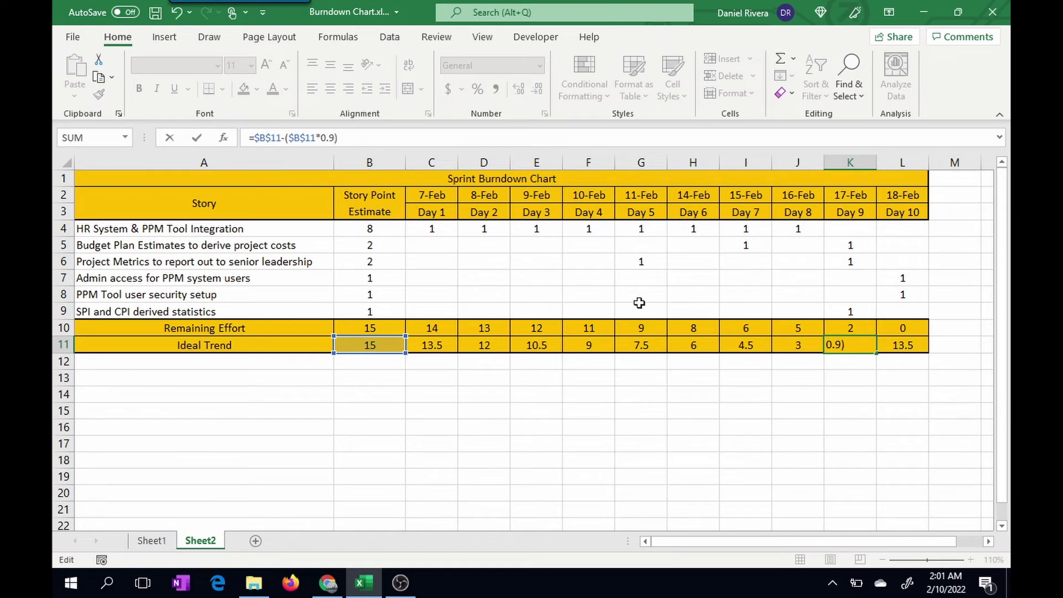
{"action": "left_click", "coordinate": [910, 350]}
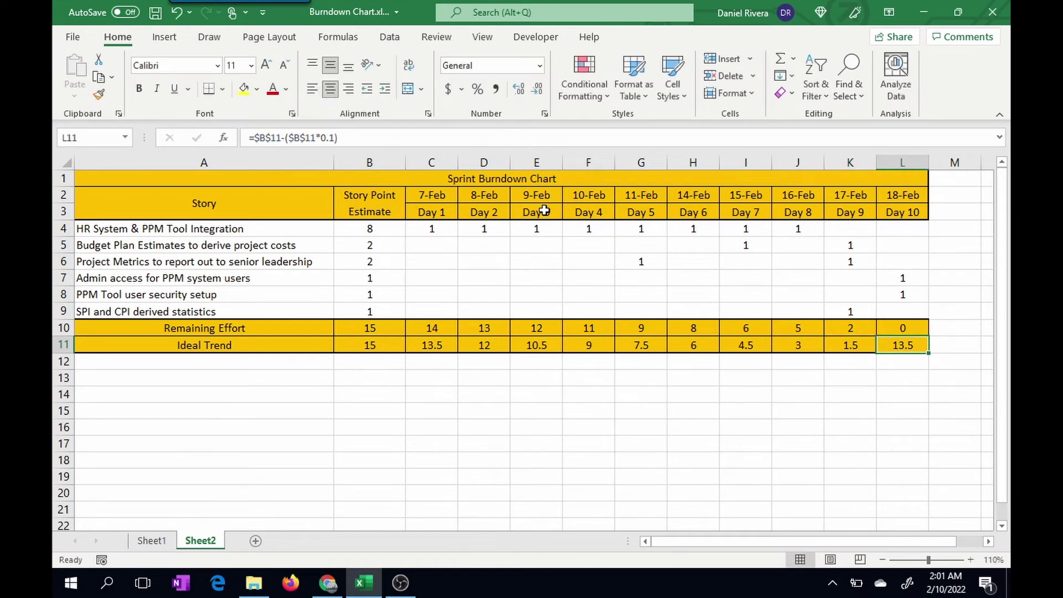
{"action": "left_click", "coordinate": [328, 138]}
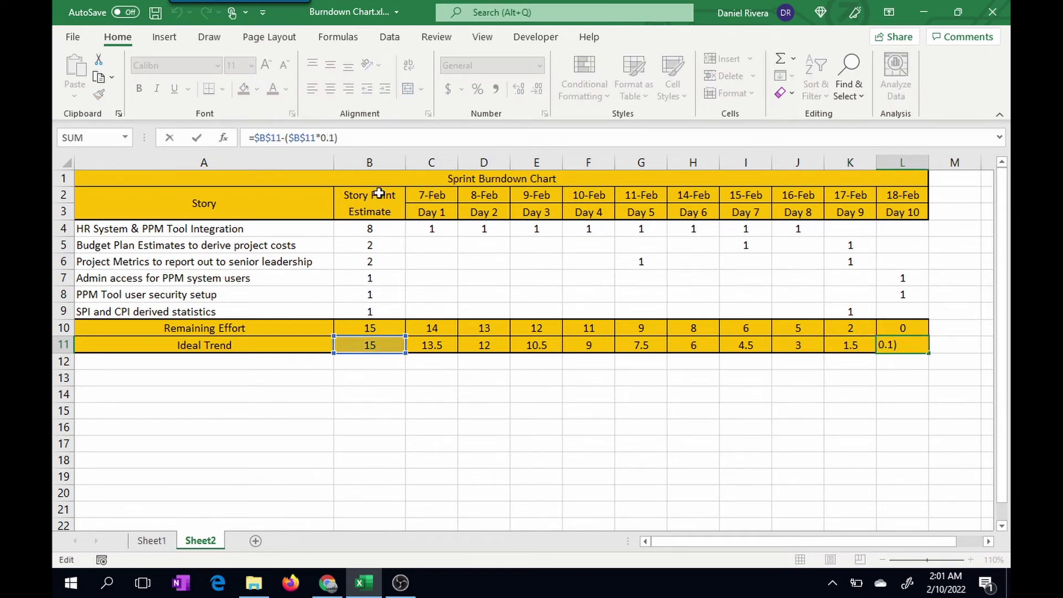
{"action": "key", "text": "BackSpace"}
{"action": "key", "text": "BackSpace"}
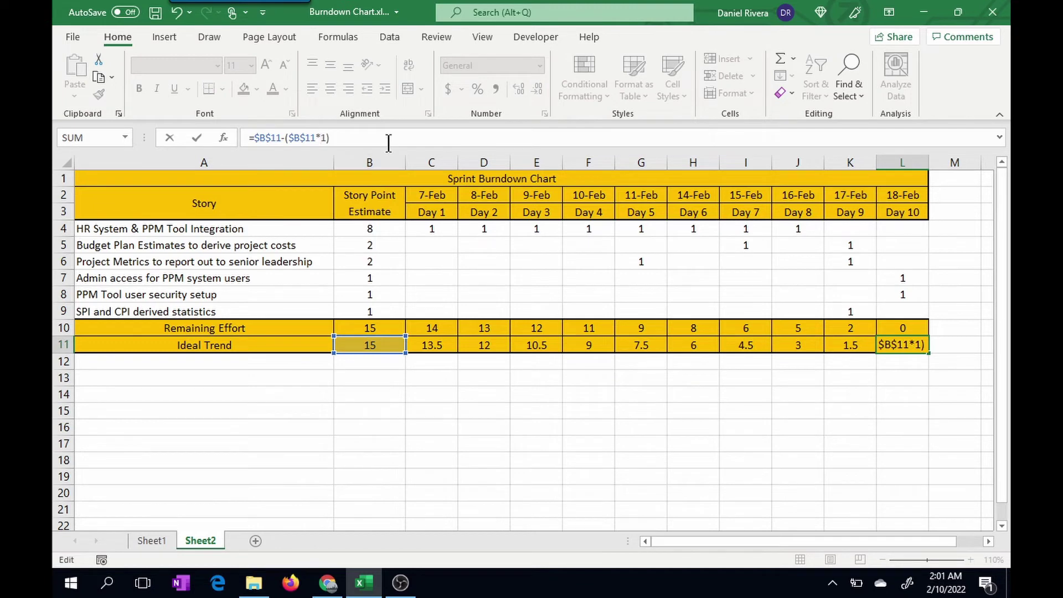
{"action": "key", "text": "Return"}
Step: Deselect the finished Remaining Effort and Ideal Trend rows
{"action": "left_click", "coordinate": [587, 423]}
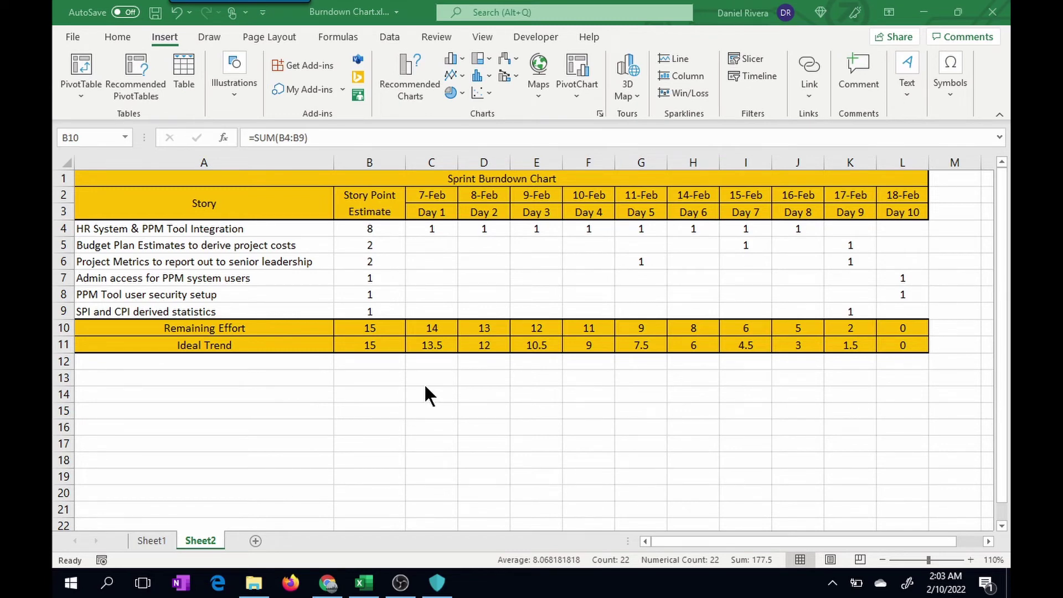
Step: Select B10:L11 and open the Insert tab's Line or Area Chart choices
{"action": "left_click", "coordinate": [369, 424]}
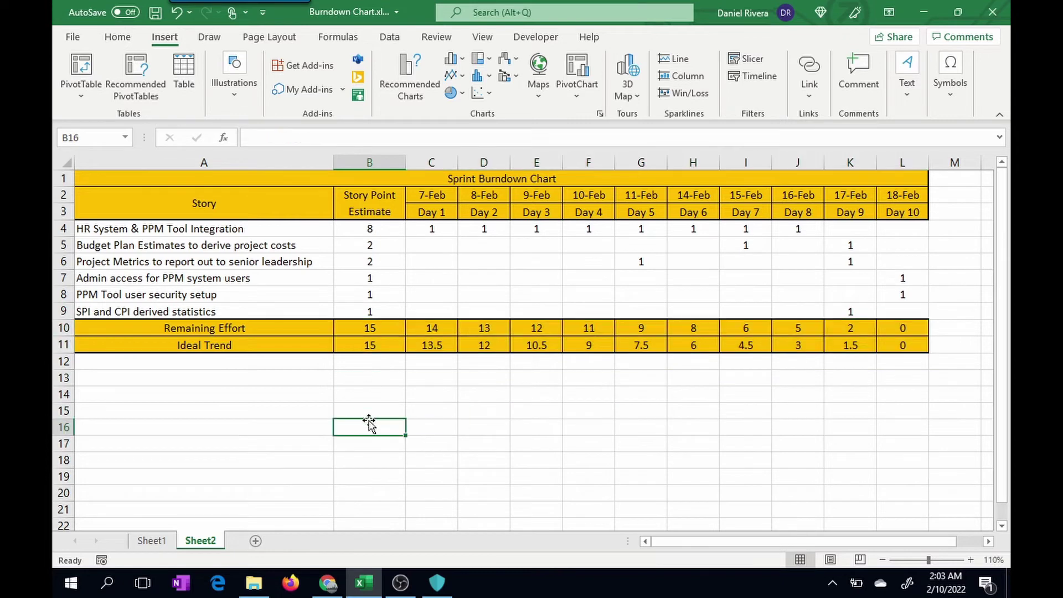
{"action": "left_click", "coordinate": [368, 327]}
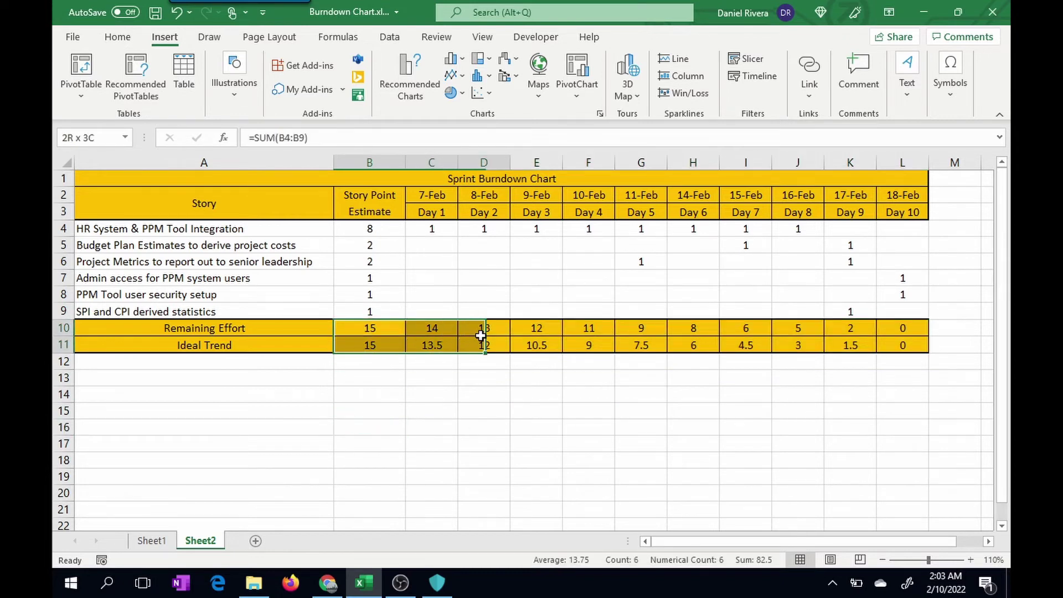
{"action": "left_click_drag", "start_coordinate": [481, 336], "coordinate": [890, 340]}
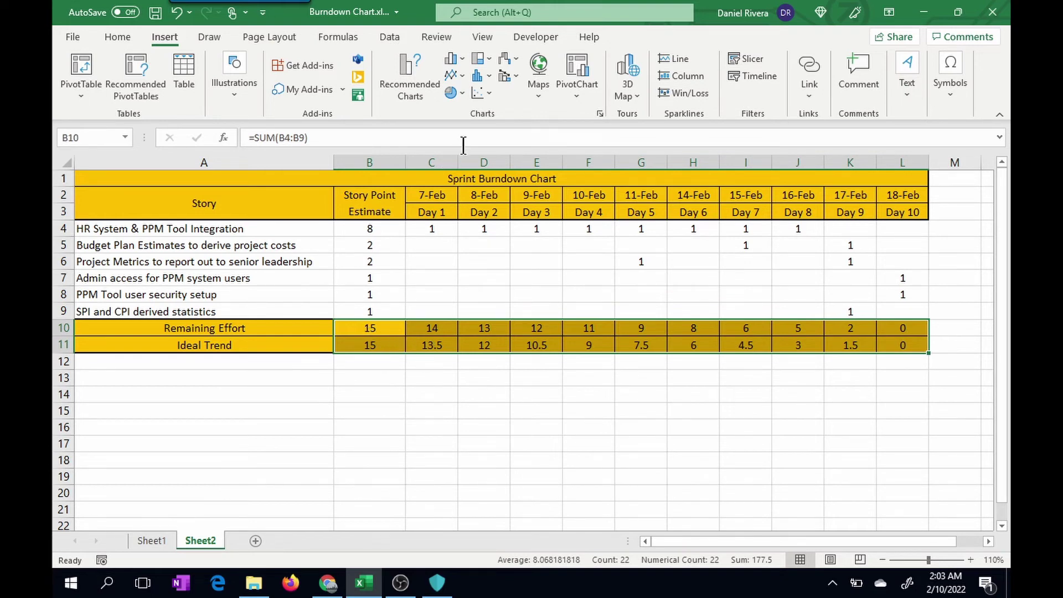
{"action": "left_click", "coordinate": [119, 34]}
{"action": "left_click", "coordinate": [160, 34]}
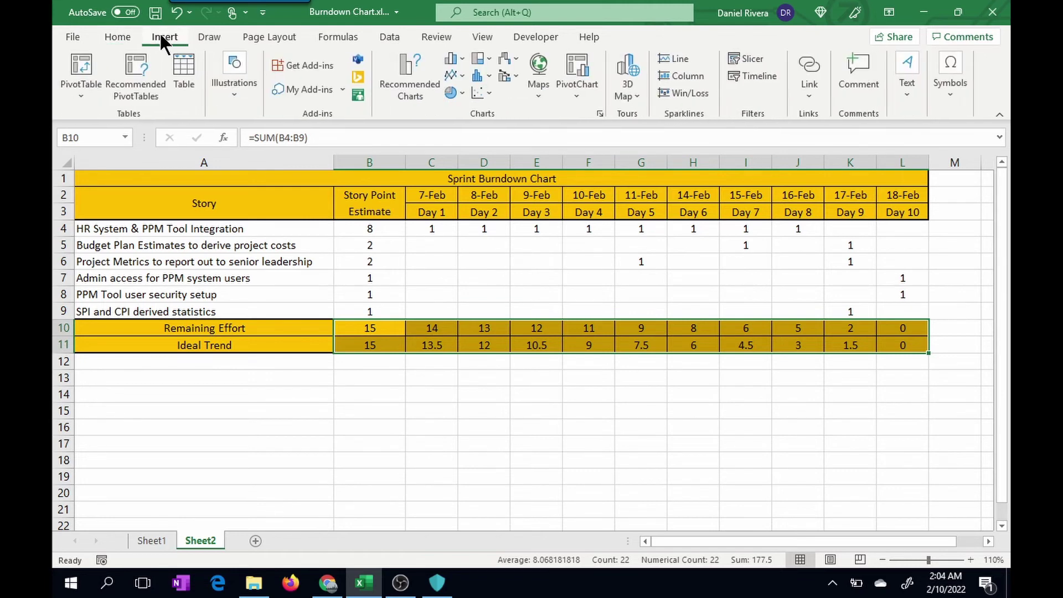
{"action": "left_click", "coordinate": [462, 73]}
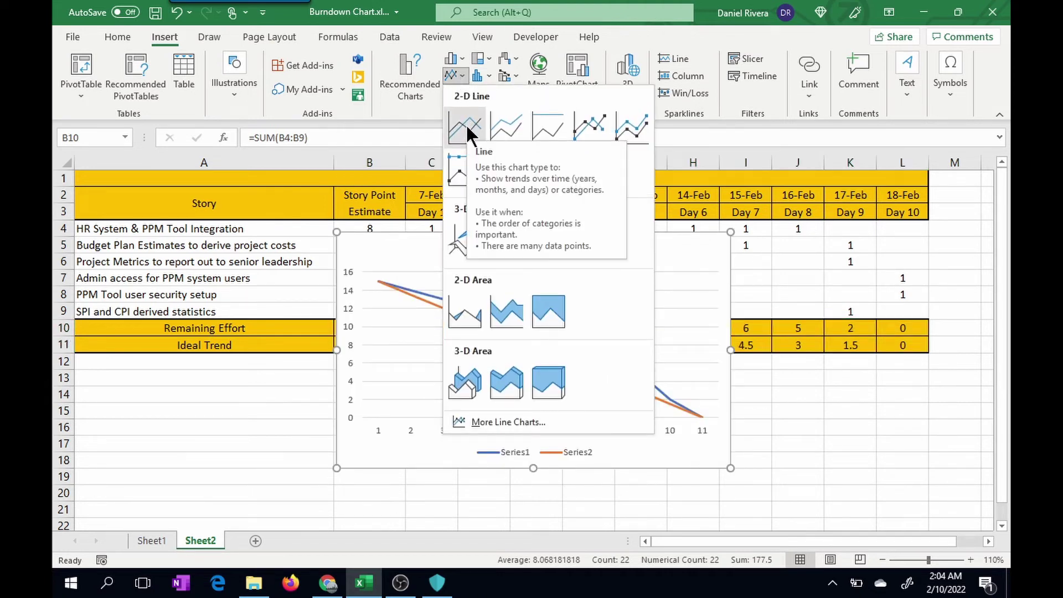
Step: Insert a basic 2-D line chart of the burndown data and nudge it up over the table
{"action": "left_click", "coordinate": [467, 133]}
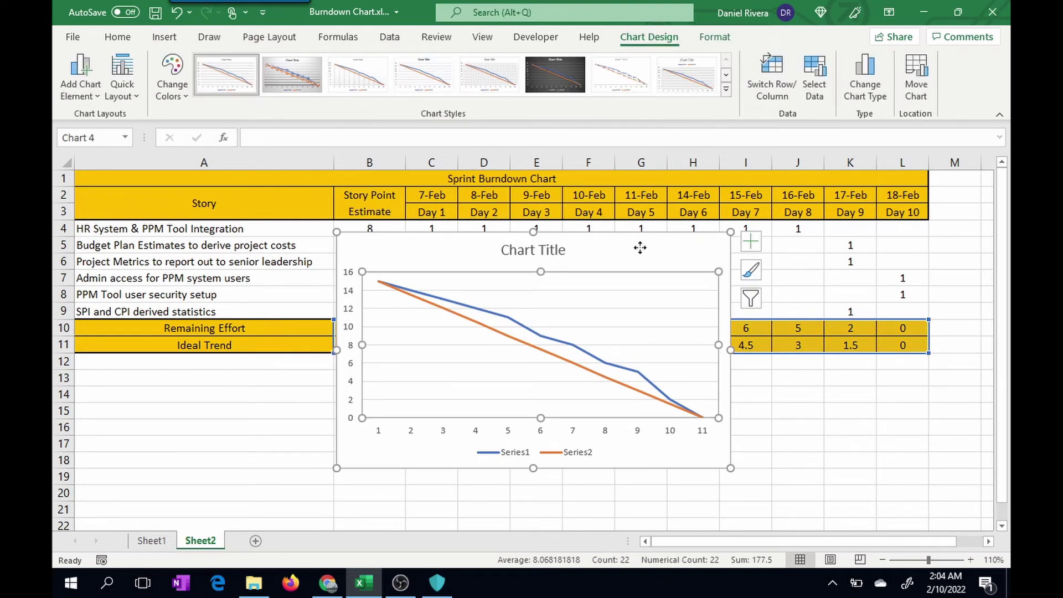
{"action": "left_click_drag", "start_coordinate": [640, 243], "coordinate": [638, 232]}
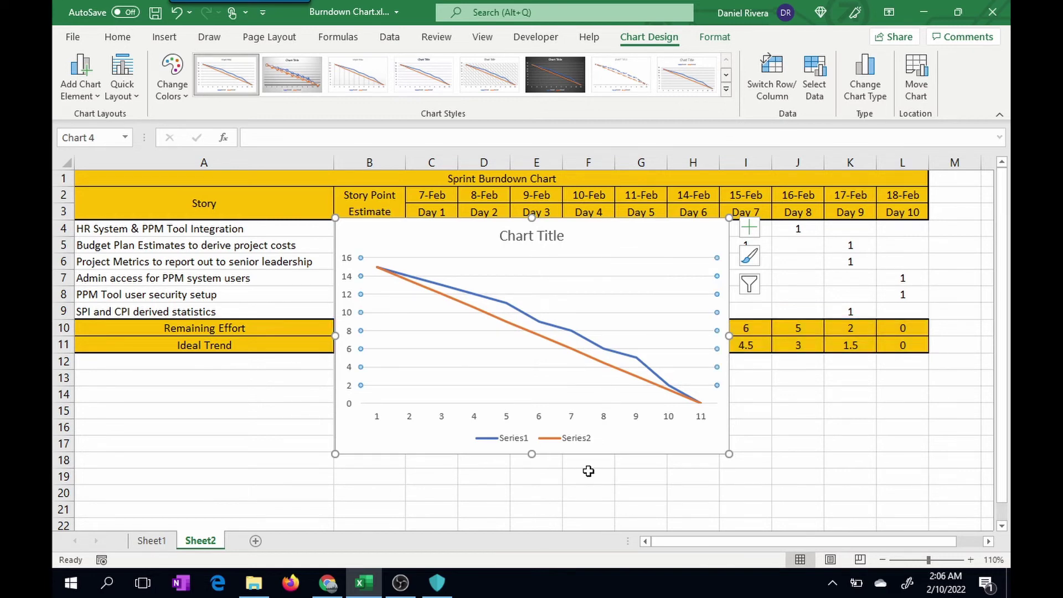
Step: Set the chart's horizontal axis labels to the row 3 headers C3:L3 (Day 1–Day 10)
{"action": "left_click", "coordinate": [443, 348]}
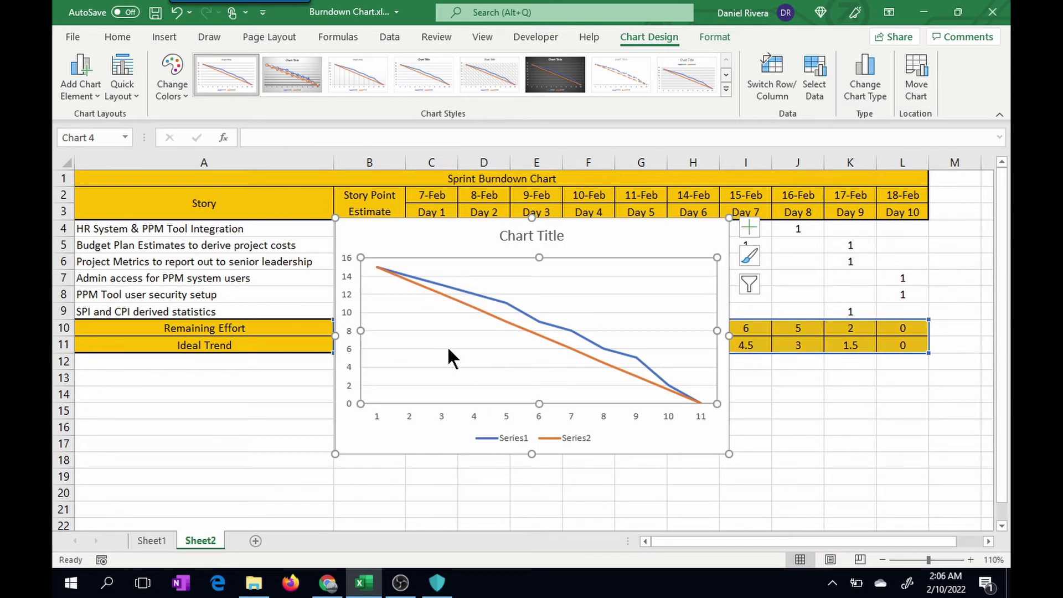
{"action": "right_click", "coordinate": [430, 327]}
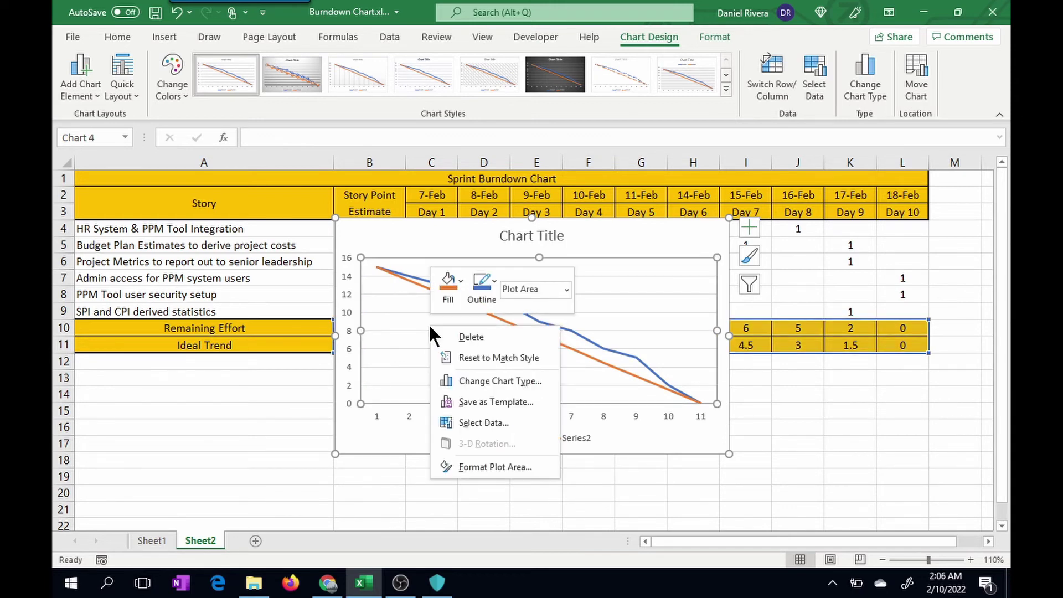
{"action": "left_click", "coordinate": [481, 423]}
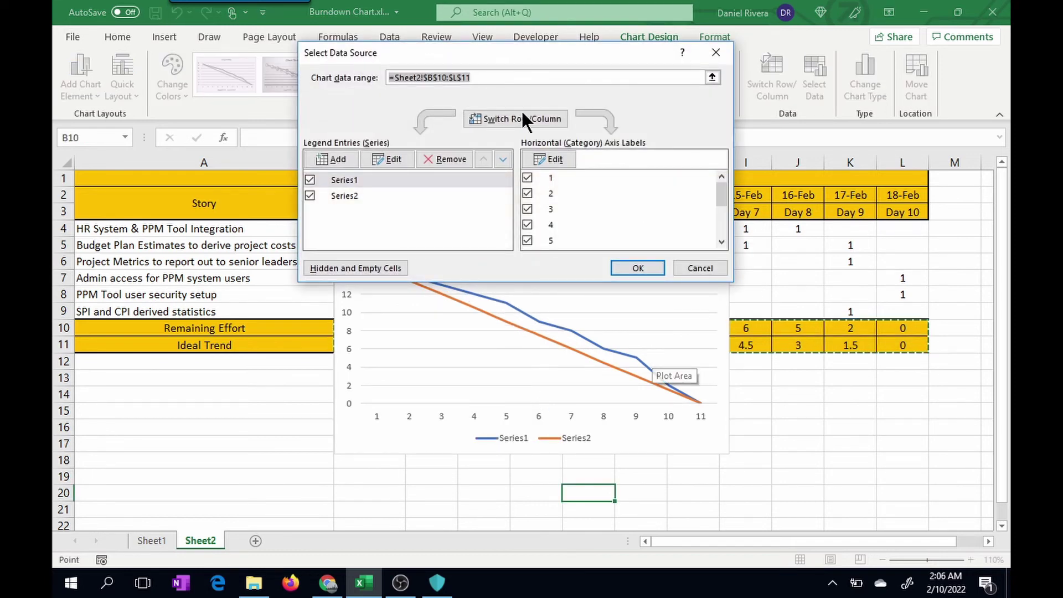
{"action": "left_click_drag", "start_coordinate": [499, 45], "coordinate": [496, 31]}
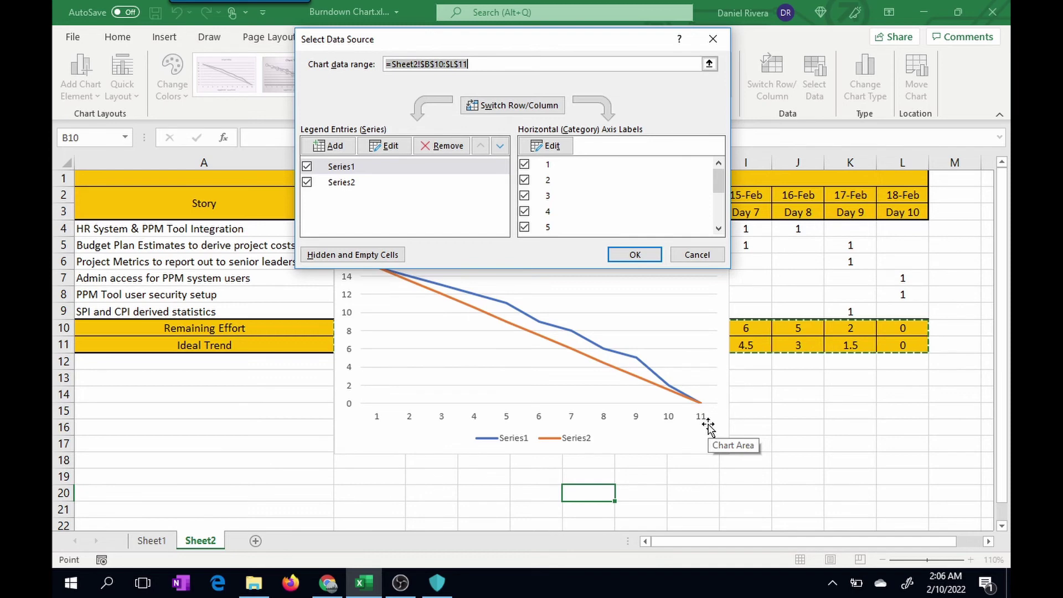
{"action": "left_click", "coordinate": [548, 144]}
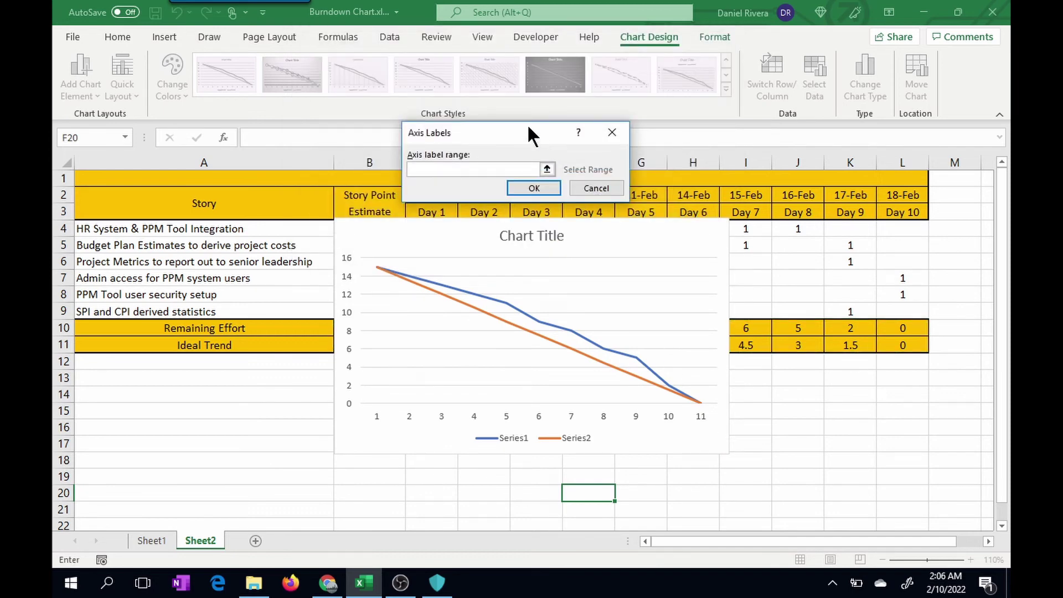
{"action": "left_click_drag", "start_coordinate": [531, 138], "coordinate": [567, 394]}
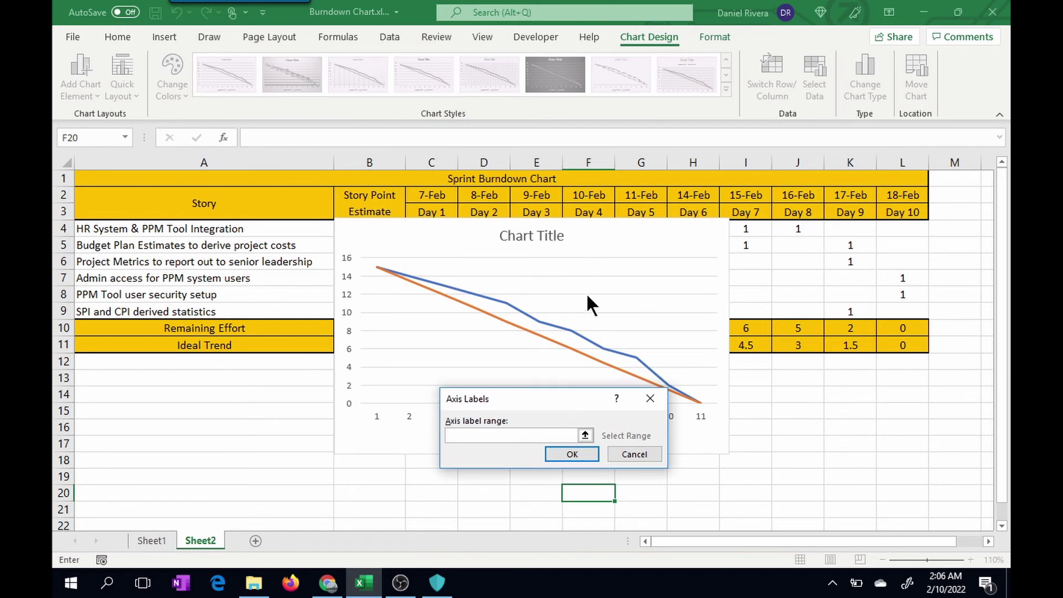
{"action": "left_click_drag", "start_coordinate": [427, 213], "coordinate": [894, 209]}
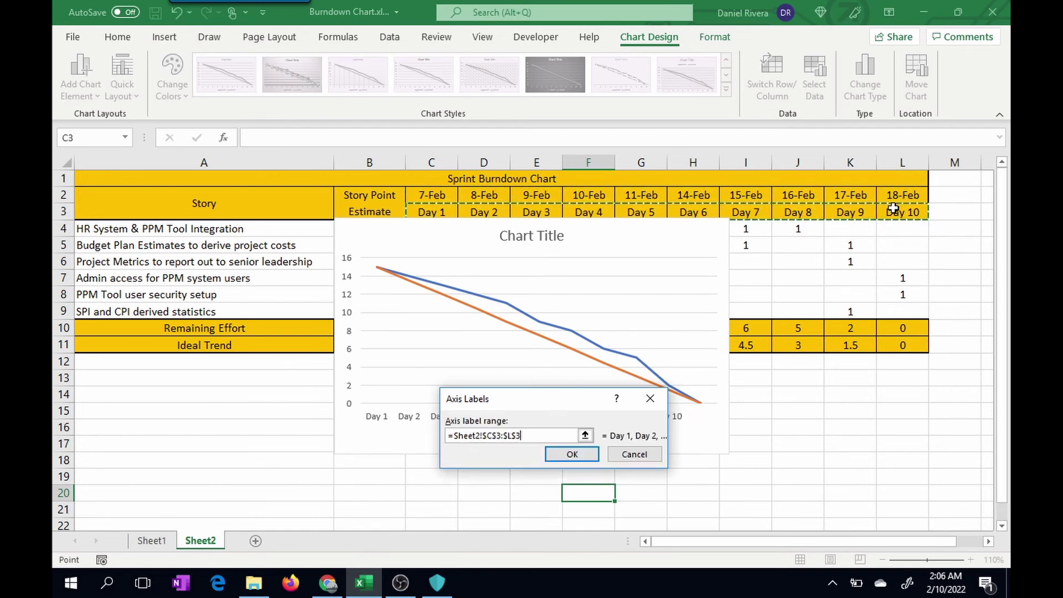
{"action": "key", "text": "Return"}
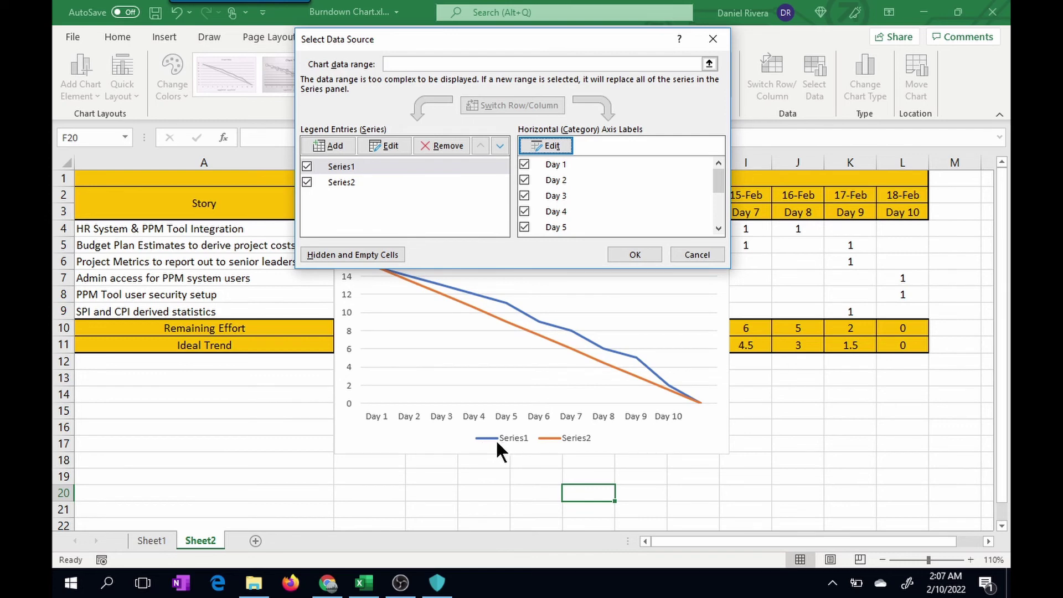
Step: Name Series1 from cell A10 (Remaining Effort) and Series2 from cell A11 (Ideal Trend)
{"action": "left_click_drag", "start_coordinate": [468, 41], "coordinate": [510, 263]}
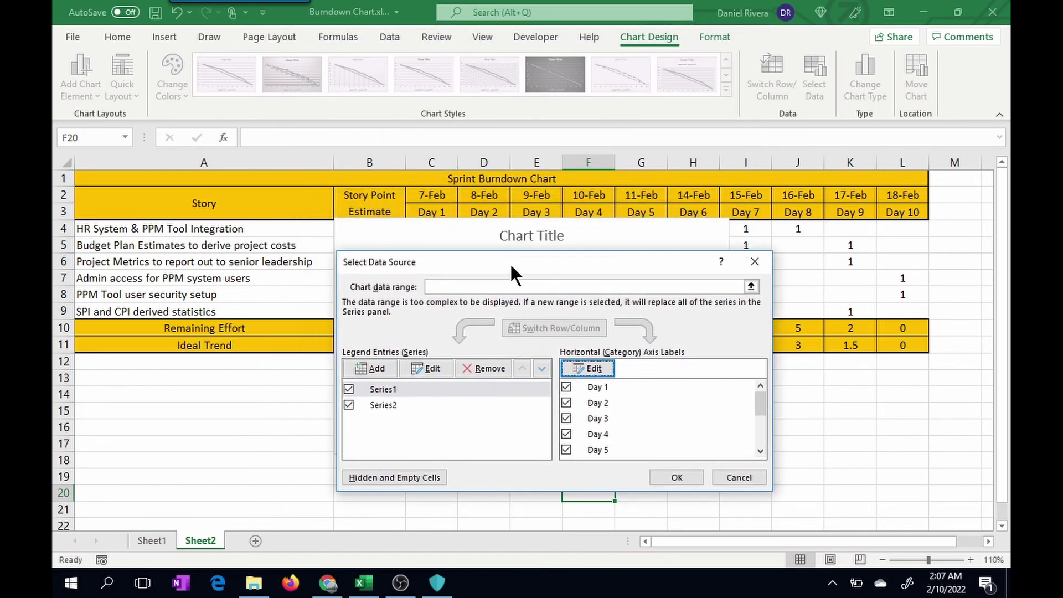
{"action": "left_click", "coordinate": [391, 388]}
{"action": "left_click", "coordinate": [429, 368]}
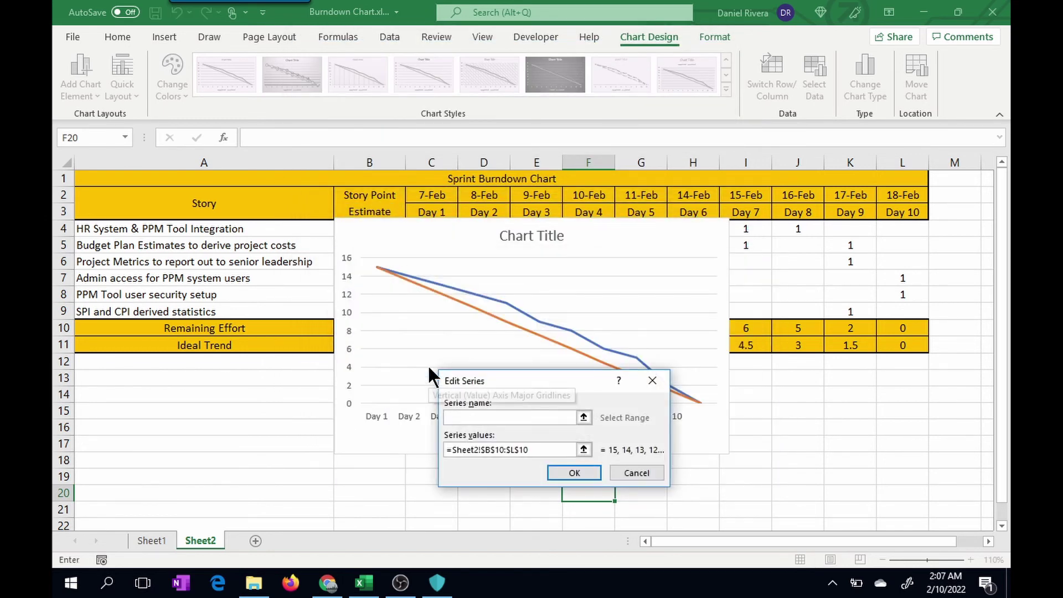
{"action": "left_click", "coordinate": [265, 330]}
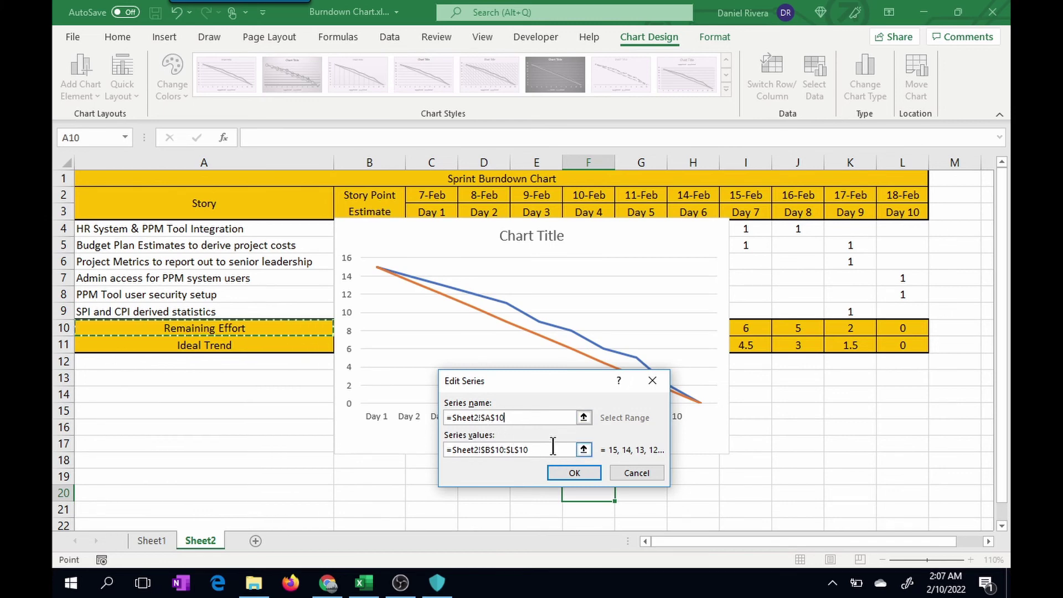
{"action": "left_click", "coordinate": [571, 471]}
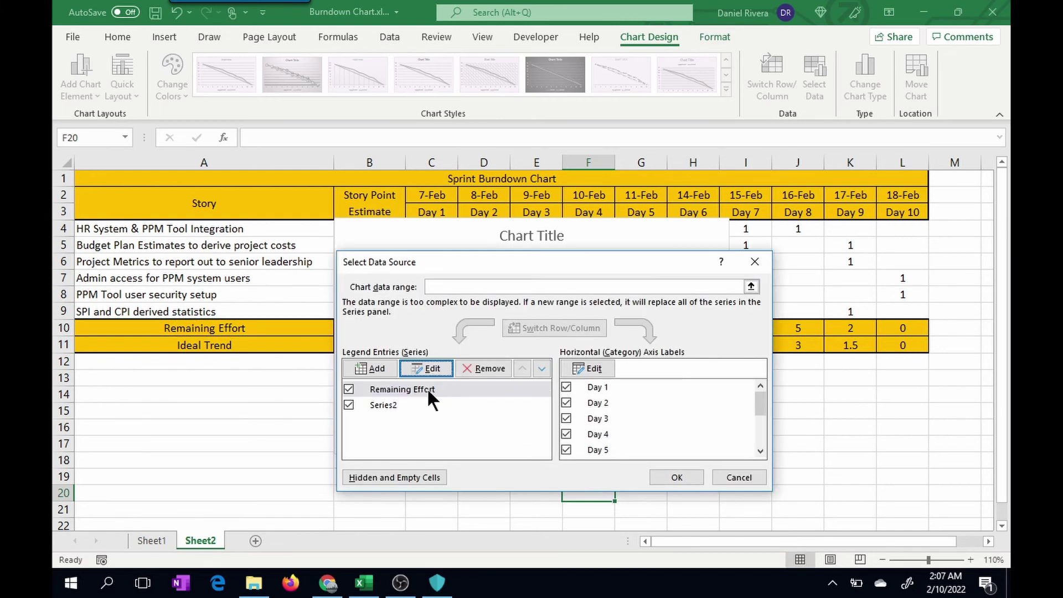
{"action": "left_click", "coordinate": [390, 405]}
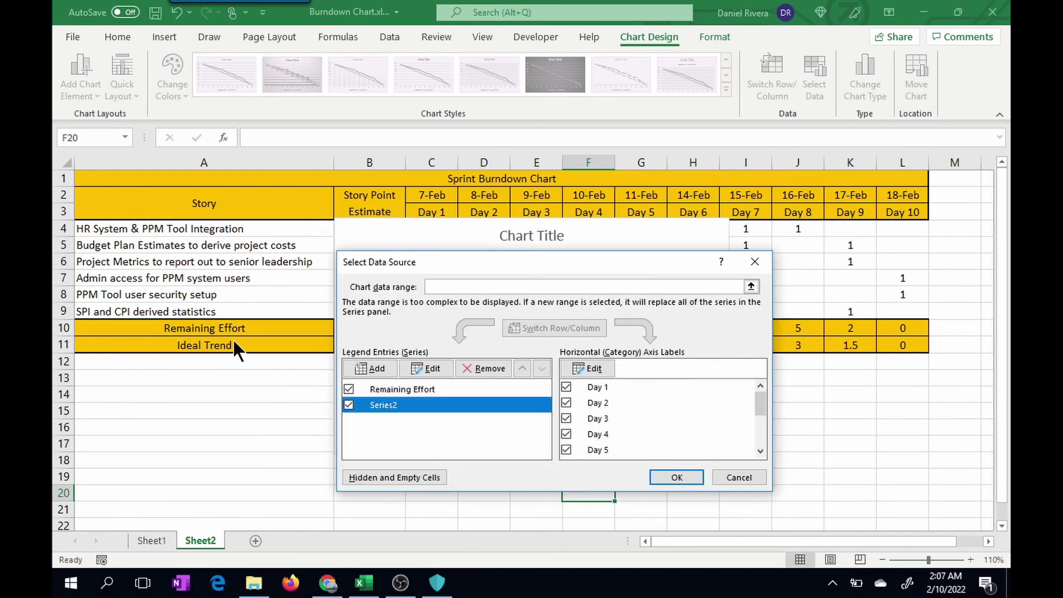
{"action": "left_click", "coordinate": [424, 368]}
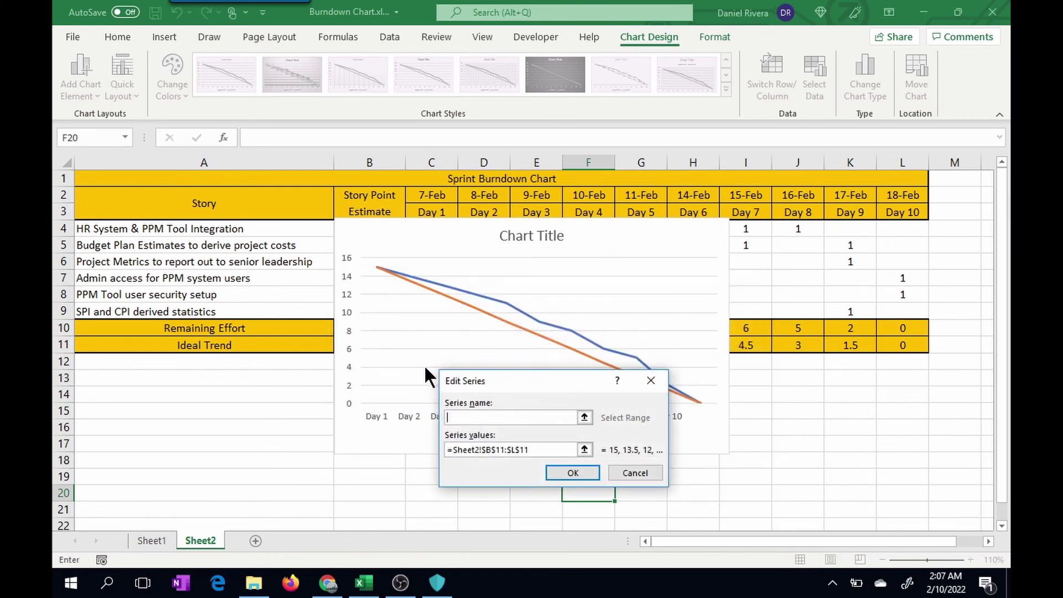
{"action": "left_click", "coordinate": [285, 344]}
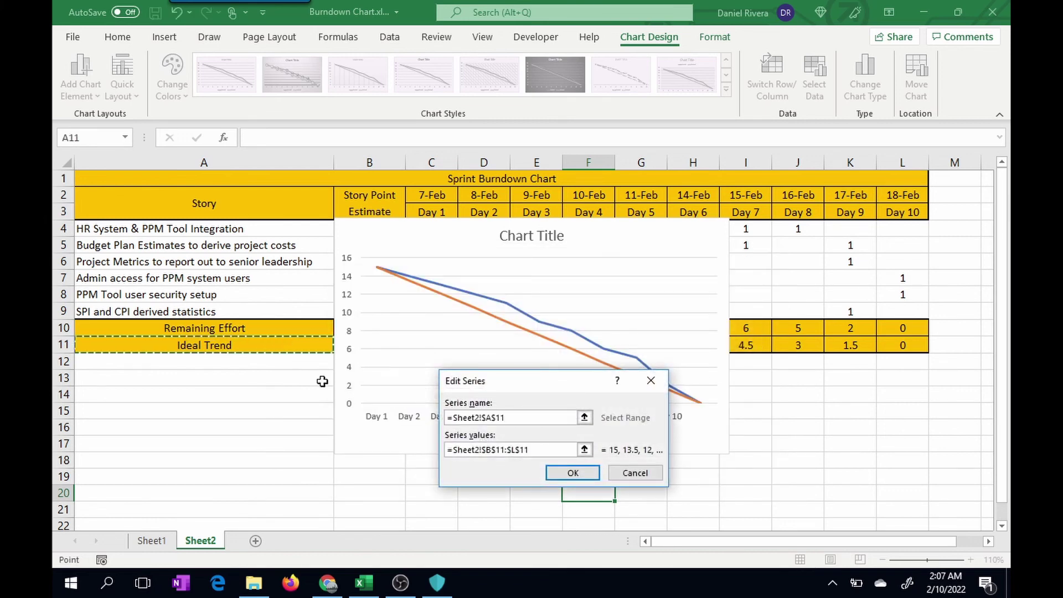
{"action": "left_click", "coordinate": [573, 473]}
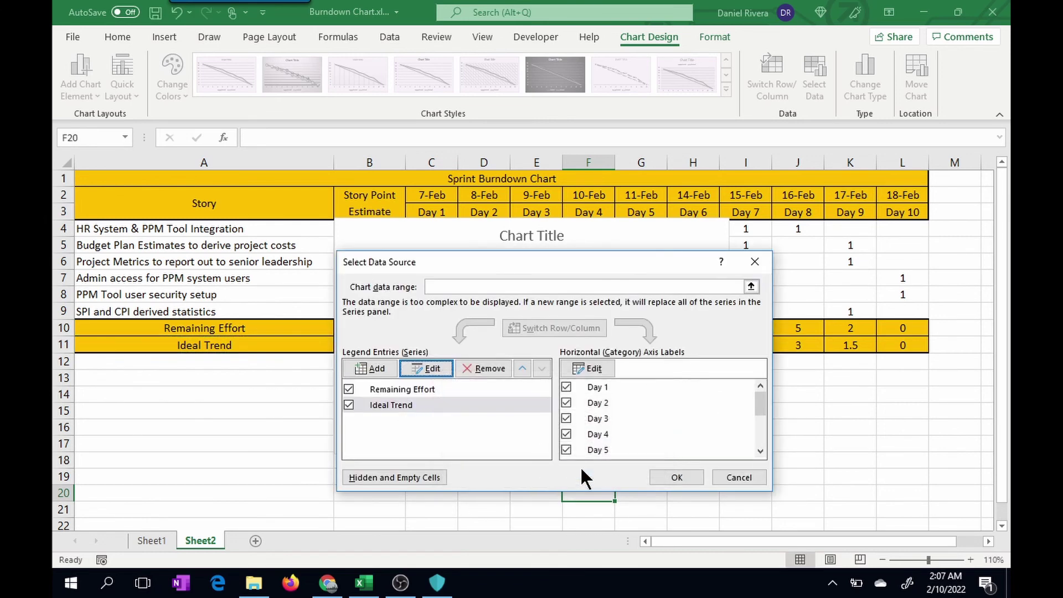
{"action": "left_click", "coordinate": [677, 477]}
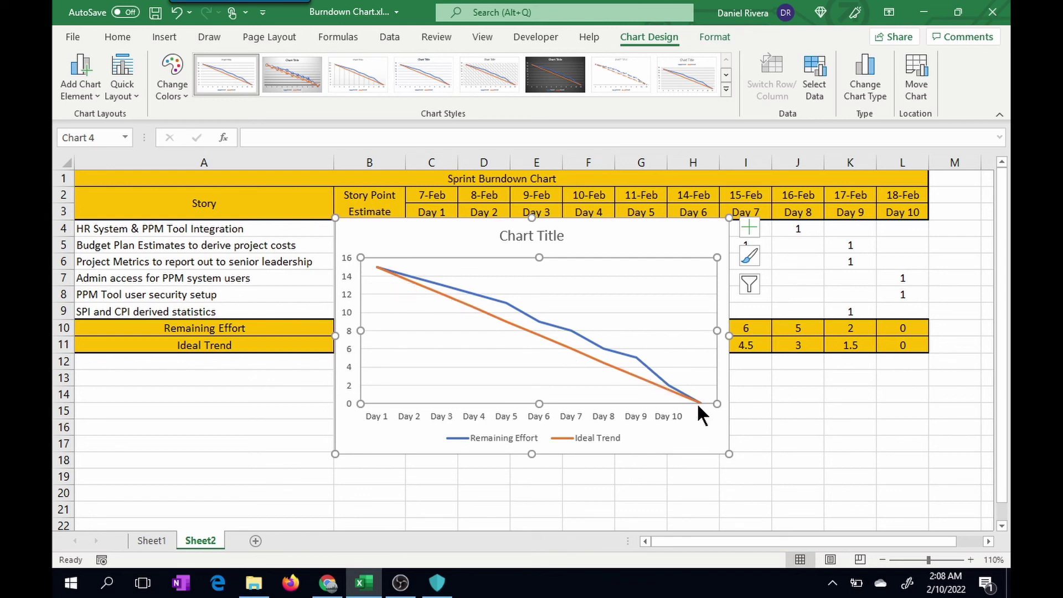
{"action": "mouse_move", "coordinate": [699, 406]}
{"action": "left_click", "coordinate": [752, 423]}
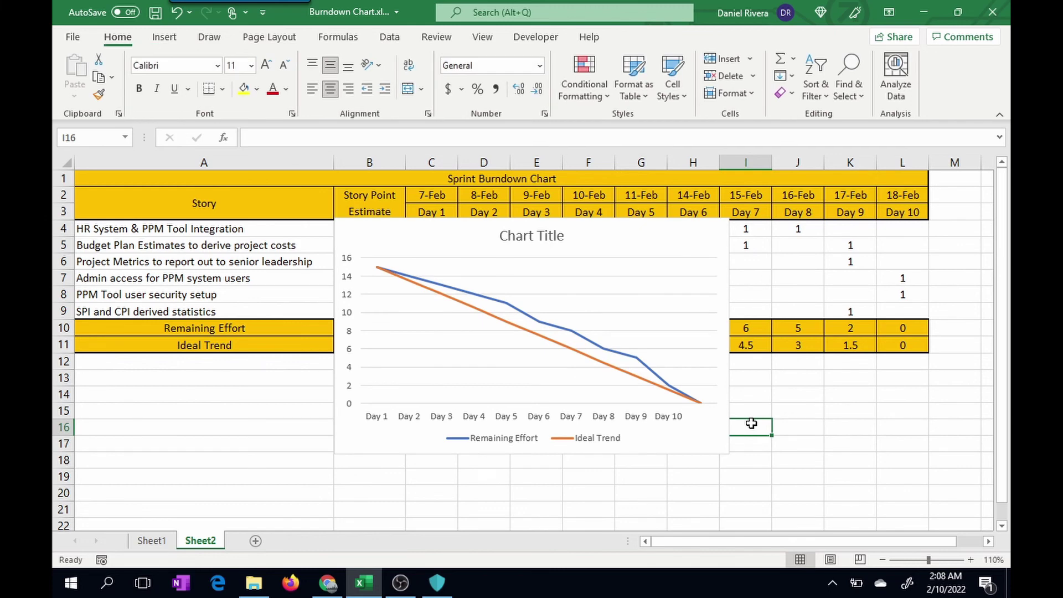